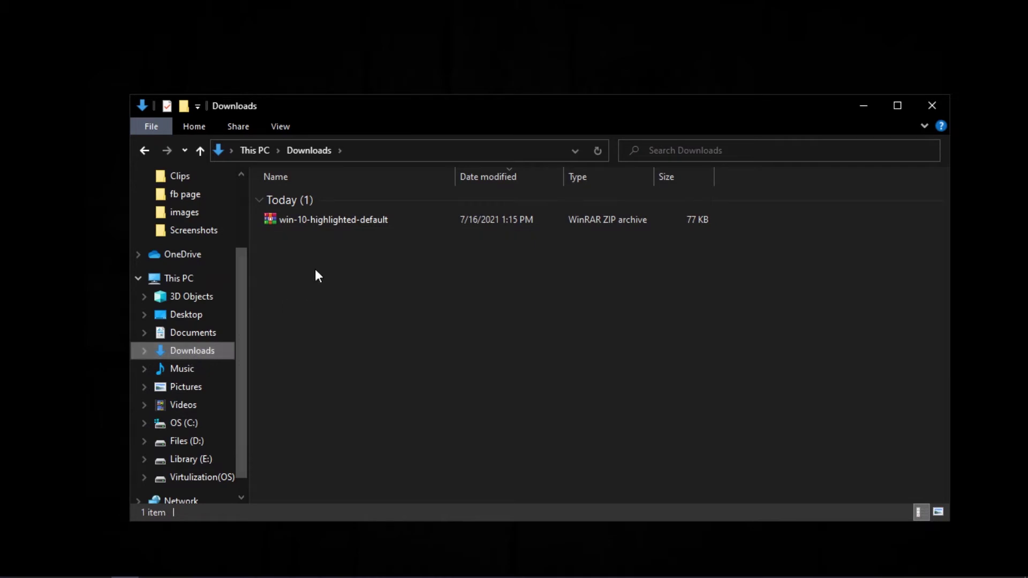
# - Extract the win-10-highlighted-default archive into a folder of the same name and open that folder
pyautogui.rightClick(396, 215)
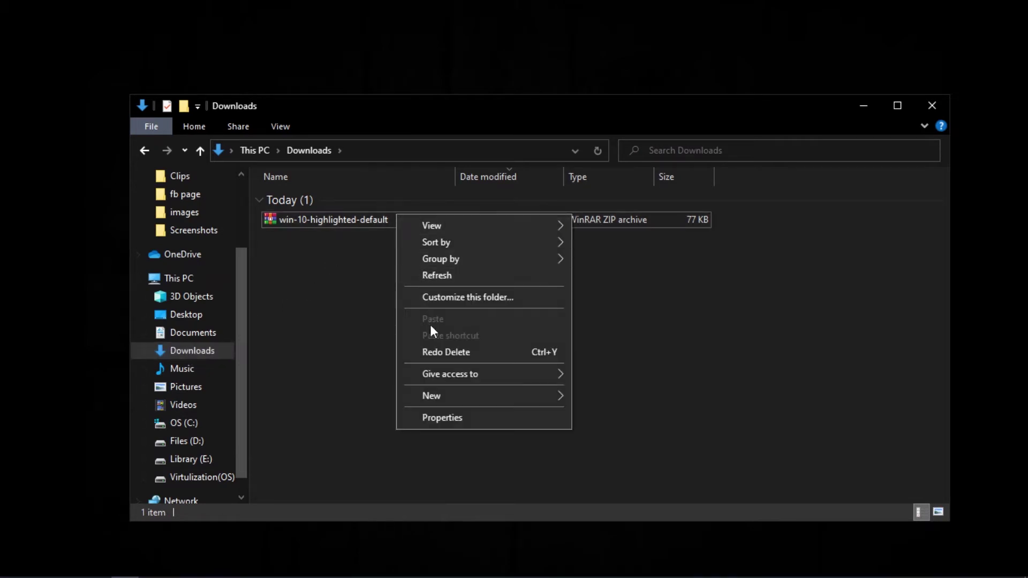
pyautogui.click(288, 217)
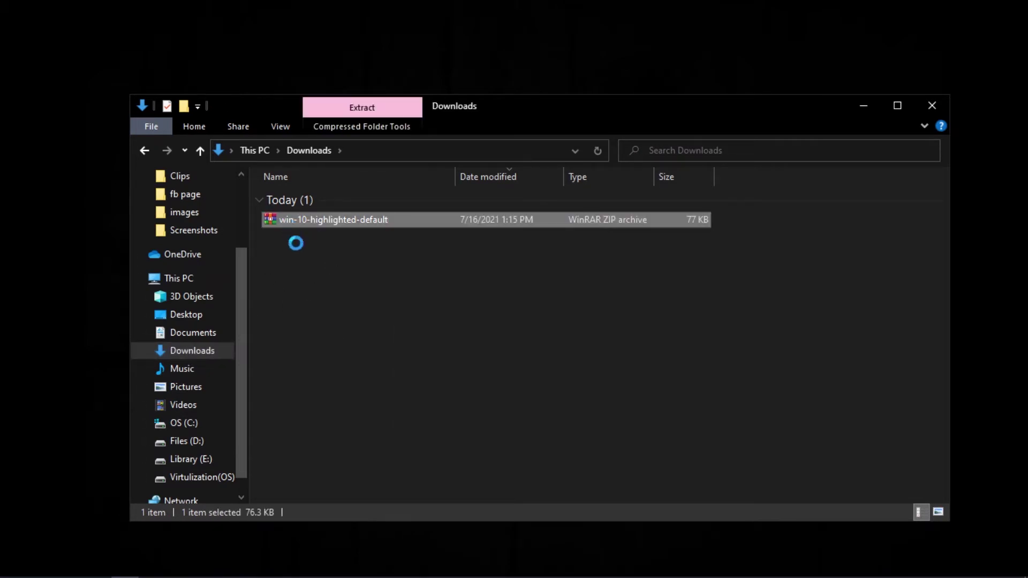
pyautogui.rightClick(288, 217)
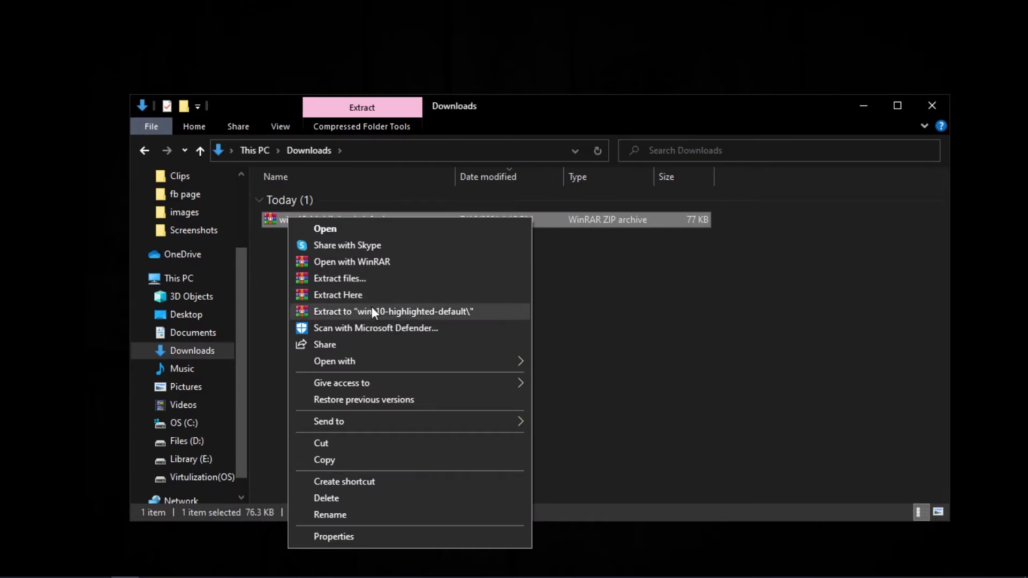
pyautogui.click(403, 310)
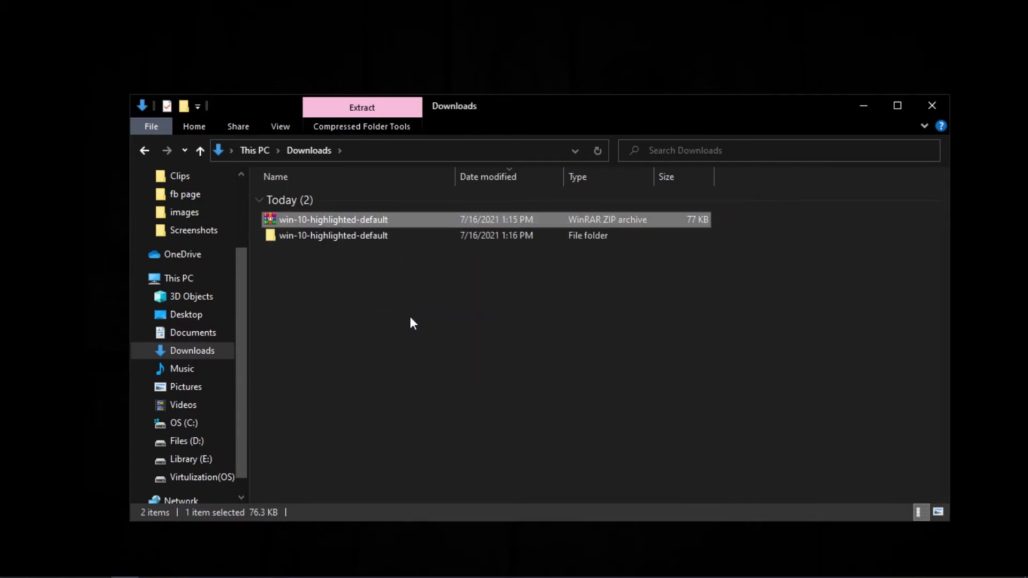
pyautogui.click(419, 322)
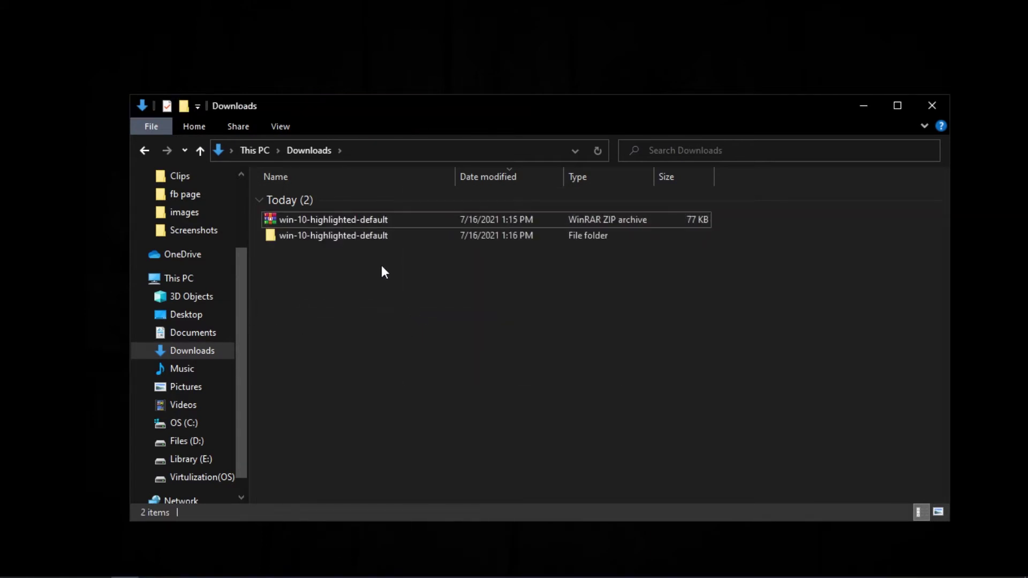
pyautogui.doubleClick(378, 238)
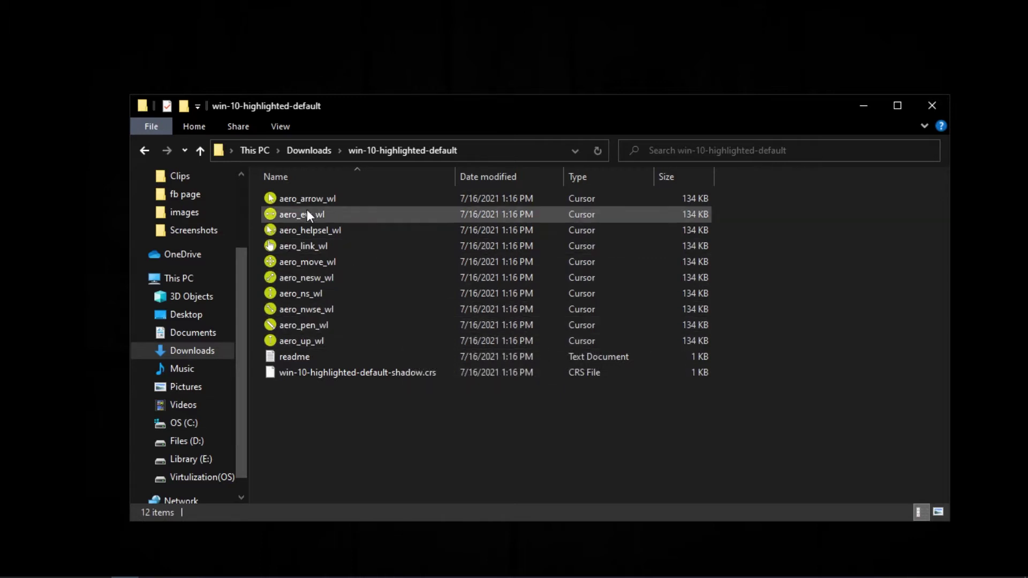
# - Rename the aero_arrow_wl cursor file as Z_aero_arrow_wl
pyautogui.click(282, 196)
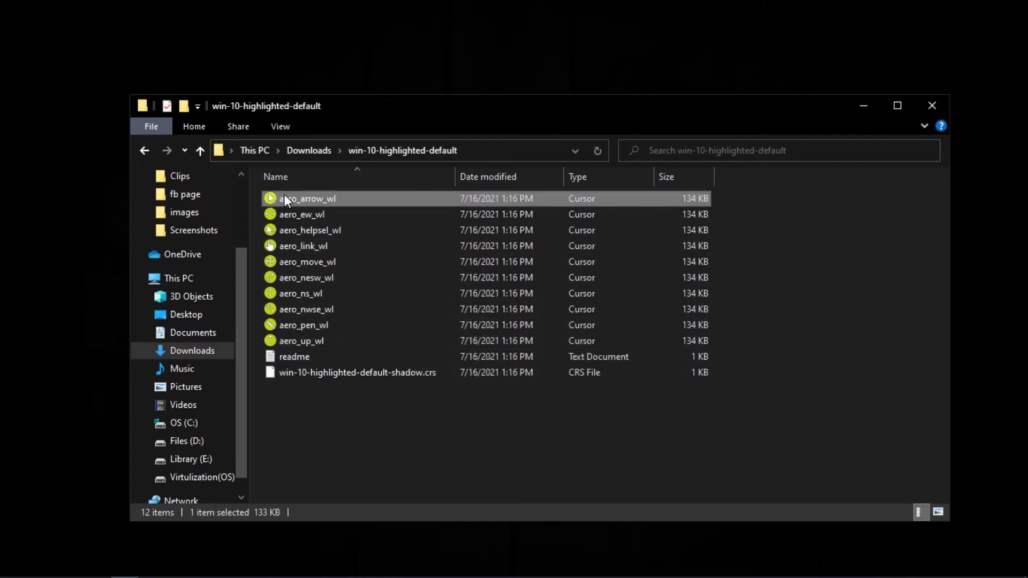
pyautogui.rightClick(284, 199)
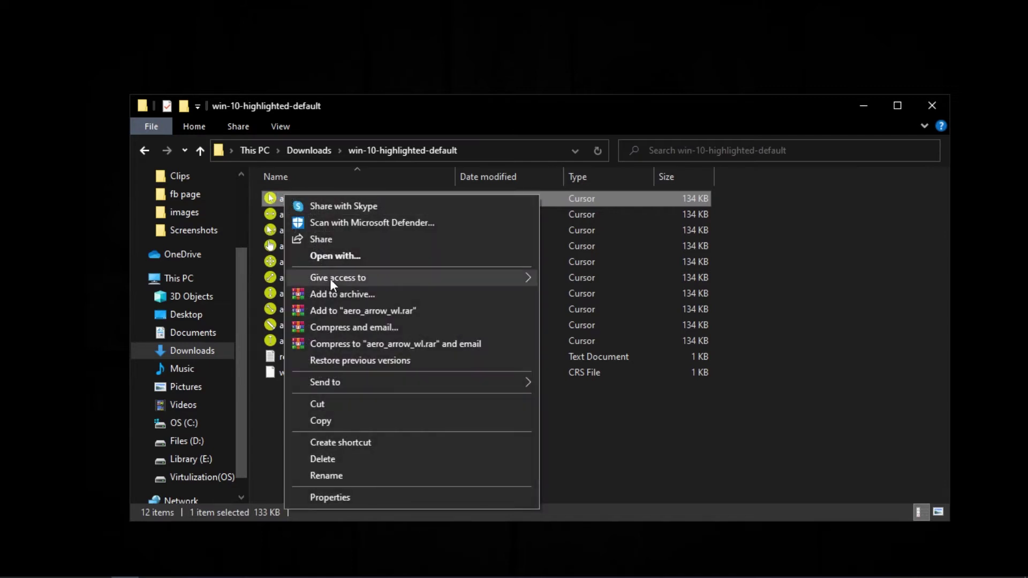
pyautogui.click(360, 480)
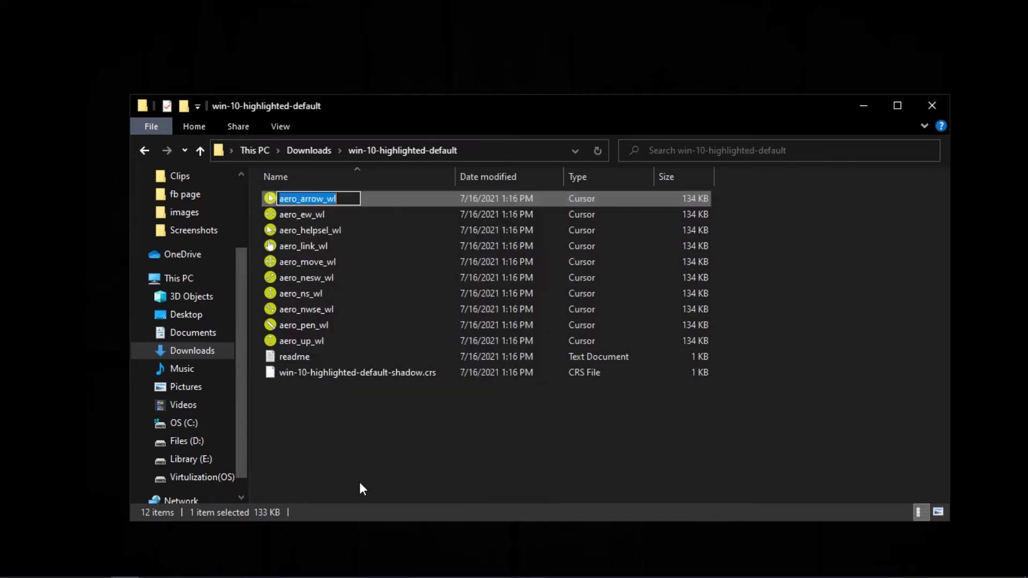
pyautogui.click(279, 200)
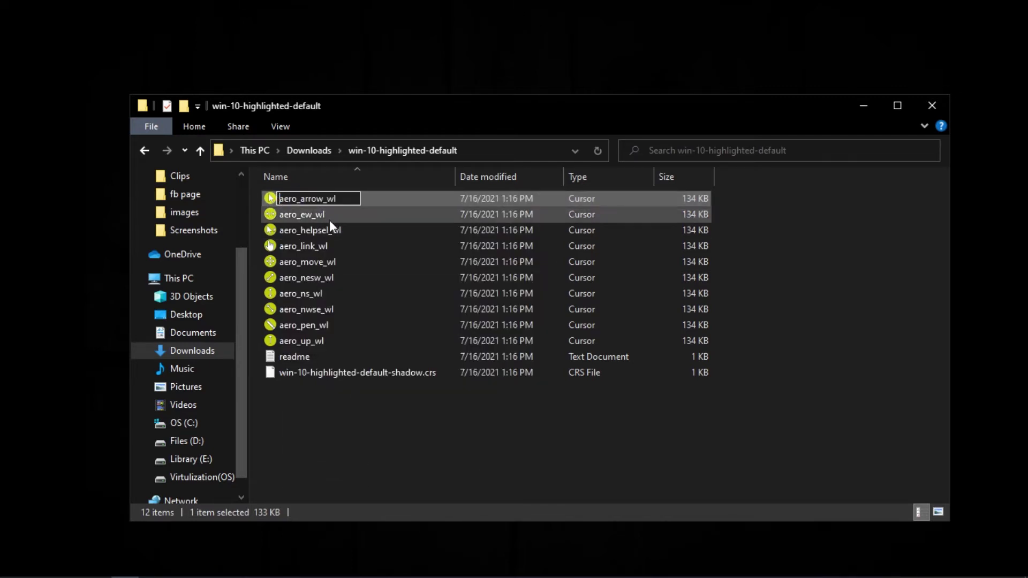
pyautogui.write('Z_')
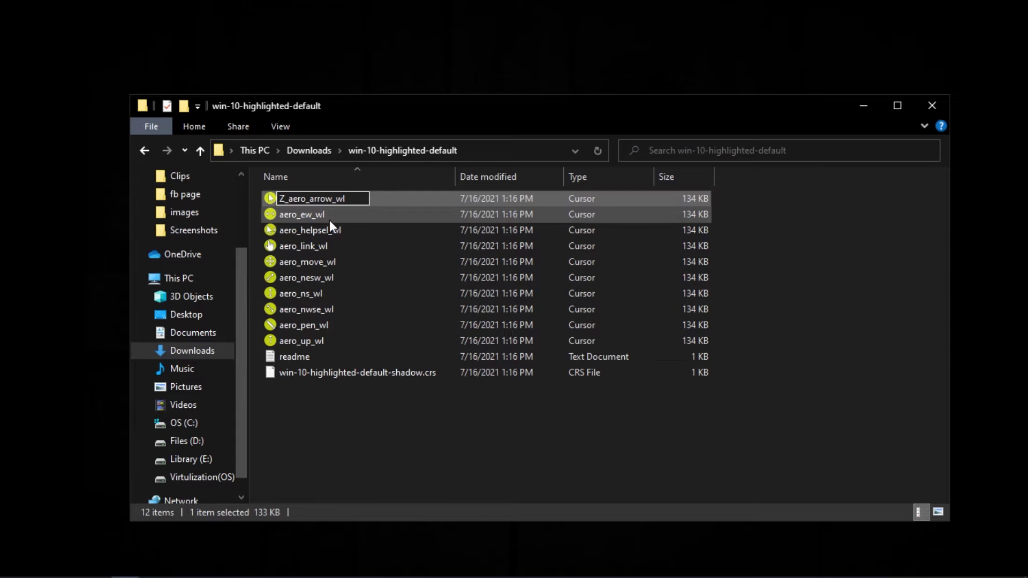
pyautogui.press('Return')
# - Rename the aero_ew_wl cursor file as Z_aero_ew_wl
pyautogui.rightClick(287, 199)
pyautogui.click(331, 482)
pyautogui.click(280, 199)
pyautogui.write('Z_')
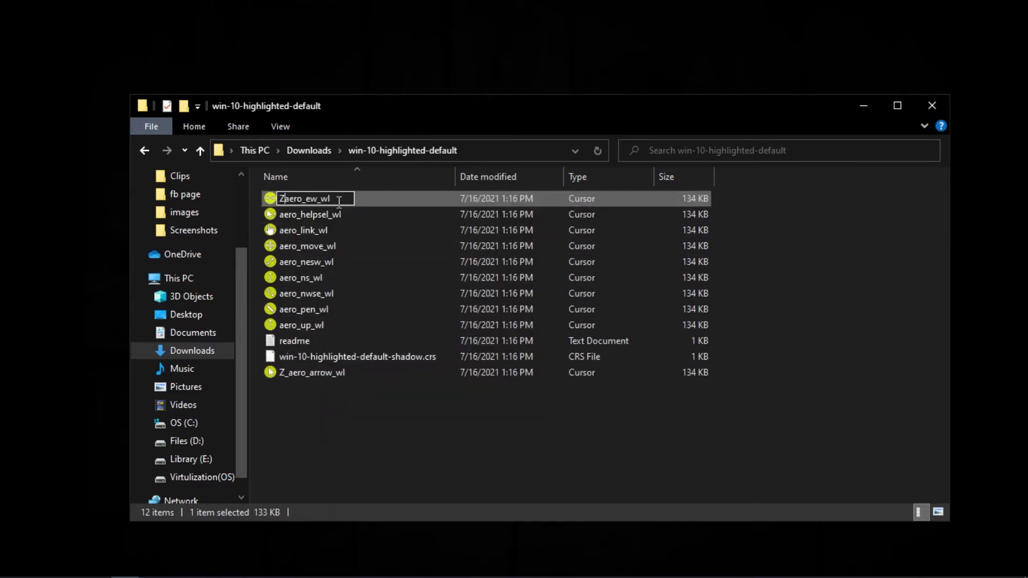
pyautogui.press('Return')
# - Rename the aero_helpsel_wl cursor file as Z_aero_helpsel_wl
pyautogui.rightClick(303, 203)
pyautogui.click(335, 483)
pyautogui.press('Home')
pyautogui.write('Z_')
pyautogui.press('Return')
# - Rename the aero_link_wl cursor file as Z_aero_link_wl
pyautogui.rightClick(279, 198)
pyautogui.click(322, 484)
pyautogui.press('Home')
pyautogui.write('Z_')
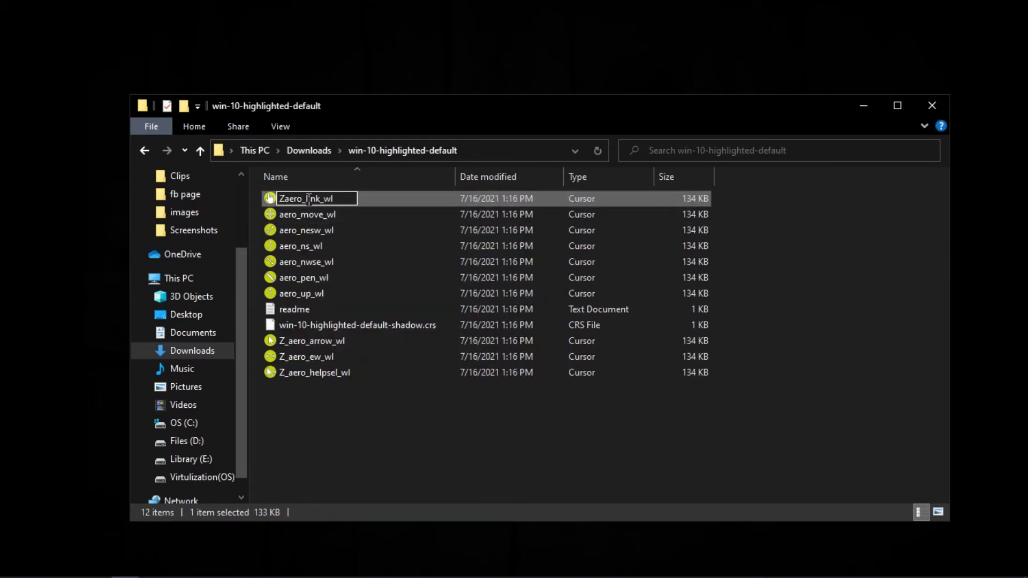
pyautogui.press('Return')
# - Rename the aero_move_wl cursor file as Z_aero_move_wl
pyautogui.rightClick(309, 197)
pyautogui.click(365, 467)
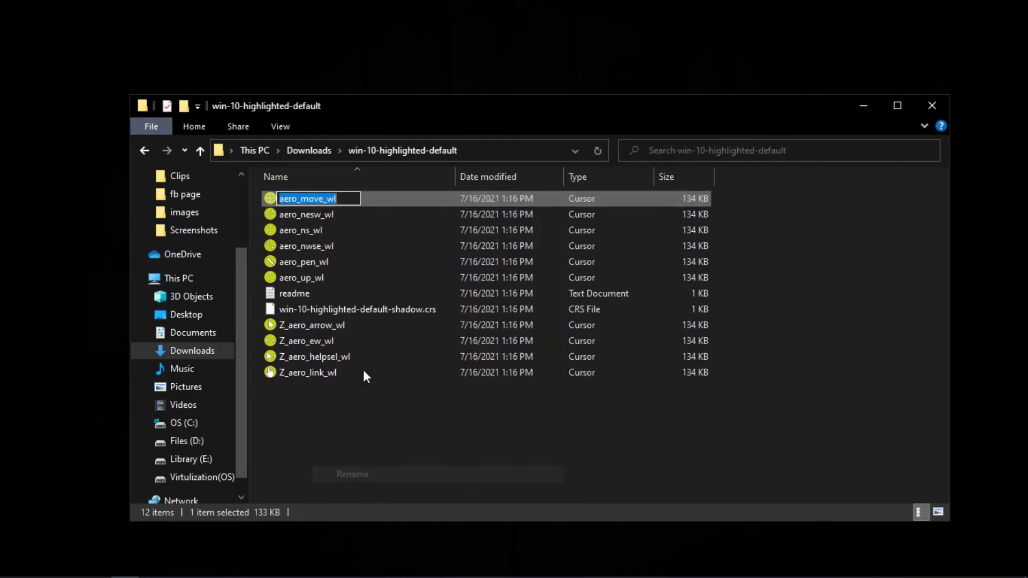
pyautogui.press('Home')
pyautogui.write('Z_')
pyautogui.press('Return')
# - Rename the aero_nesw_wl cursor file as Z_aero_nesw_wl
pyautogui.rightClick(336, 196)
pyautogui.press('m')
pyautogui.press('Home')
pyautogui.write('Z_')
pyautogui.press('Return')
# - Rename the aero_ns_wl cursor file as Z_aero_ns_wl
pyautogui.rightClick(341, 198)
pyautogui.click(415, 483)
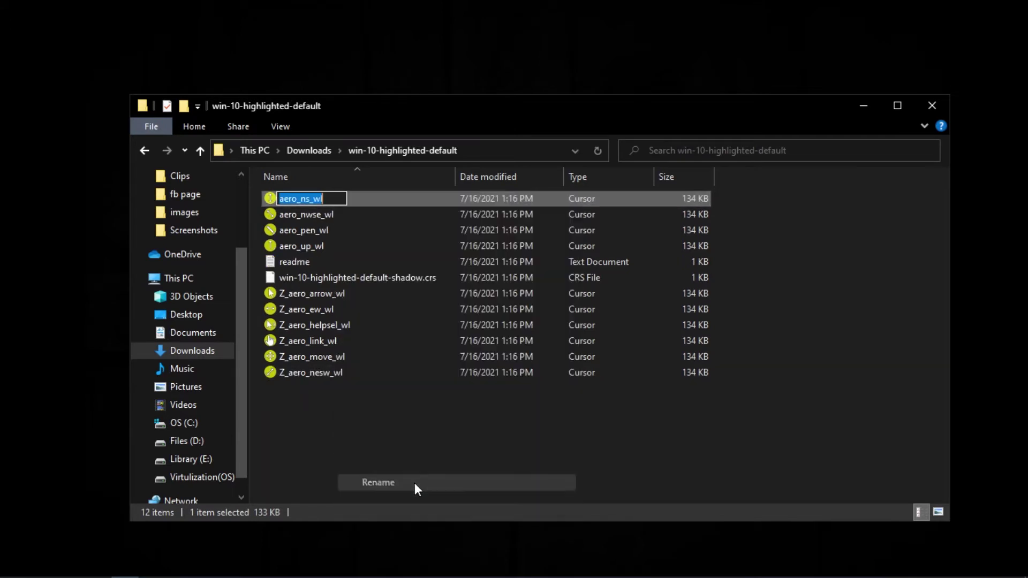
pyautogui.click(300, 200)
pyautogui.press('Home')
pyautogui.write('Z_')
pyautogui.press('Return')
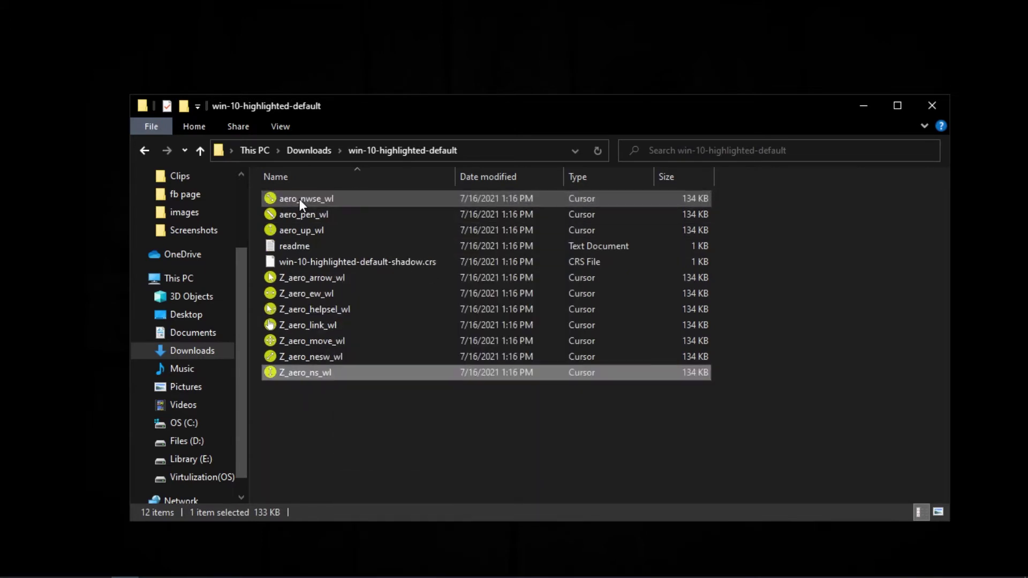
# - Rename the aero_nwse_wl cursor file as Z_aero_nwse_wl
pyautogui.rightClick(299, 199)
pyautogui.click(343, 481)
pyautogui.press('Home')
pyautogui.write('Z_')
pyautogui.press('Return')
# - Rename the aero_pen_wl cursor file as Z_aero_pen_wl
pyautogui.rightClick(289, 199)
pyautogui.click(276, 199)
pyautogui.rightClick(291, 199)
pyautogui.click(332, 478)
pyautogui.press('Home')
pyautogui.write('Z_')
pyautogui.press('Return')
# - Rename the aero_up_wl cursor file as Z_aero_up_wl
pyautogui.rightClick(309, 201)
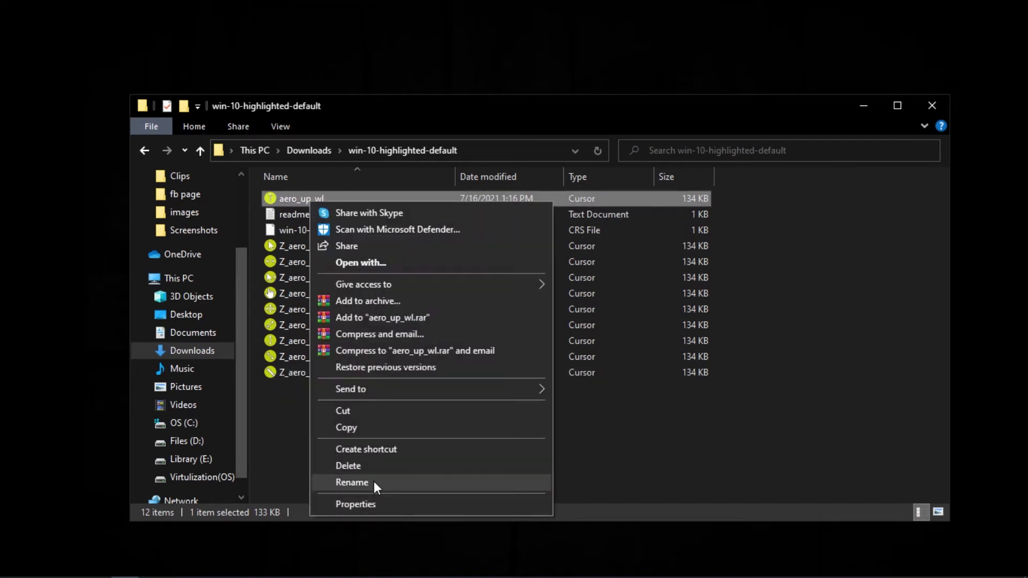
pyautogui.click(373, 481)
pyautogui.press('Home')
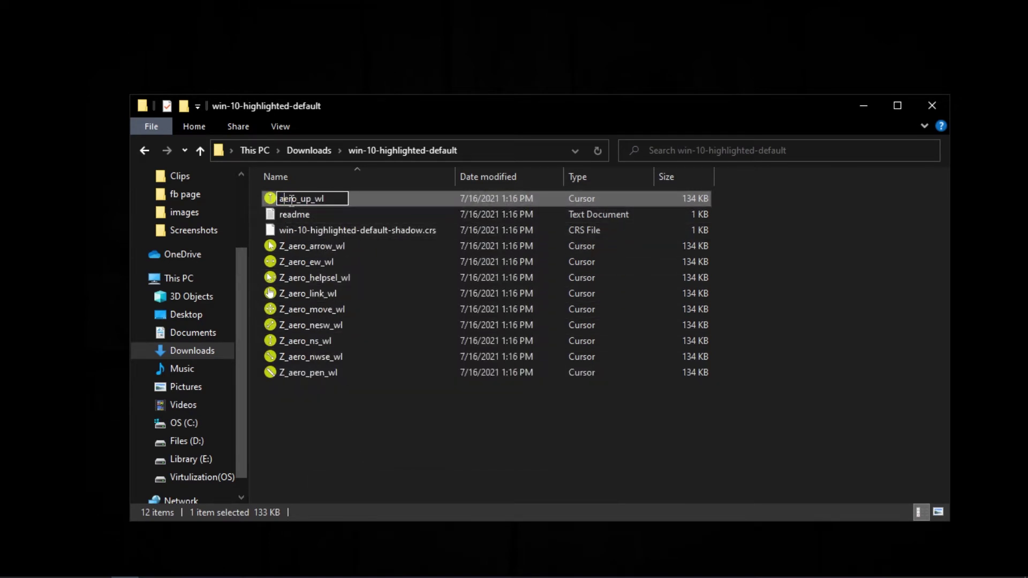
pyautogui.write('Z_')
pyautogui.press('Return')
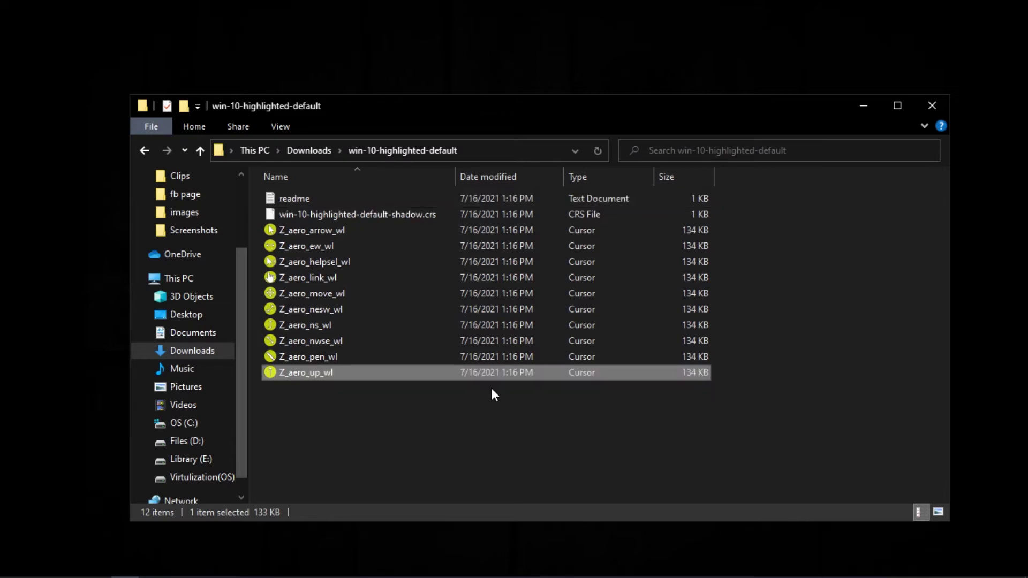
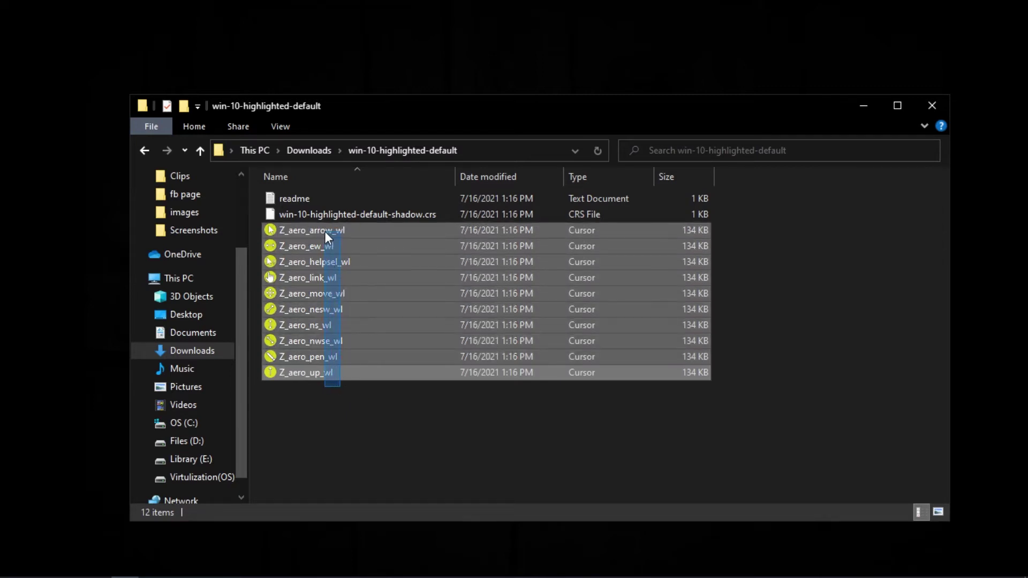
# - Copy the ten Z_aero cursor files into the Cursors folder under C:\Windows, granting administrator permission for all items
pyautogui.rightClick(324, 231)
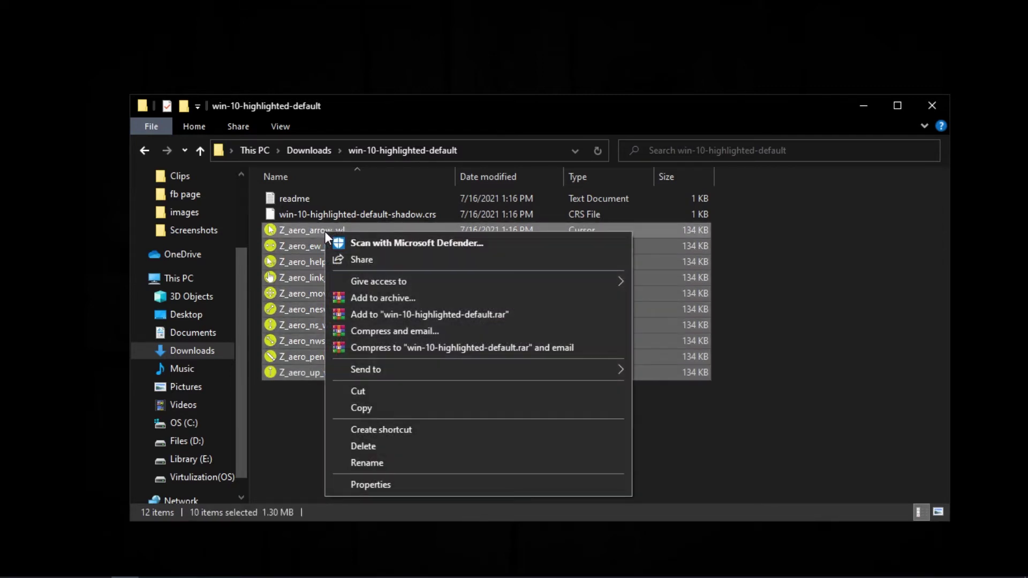
pyautogui.click(386, 408)
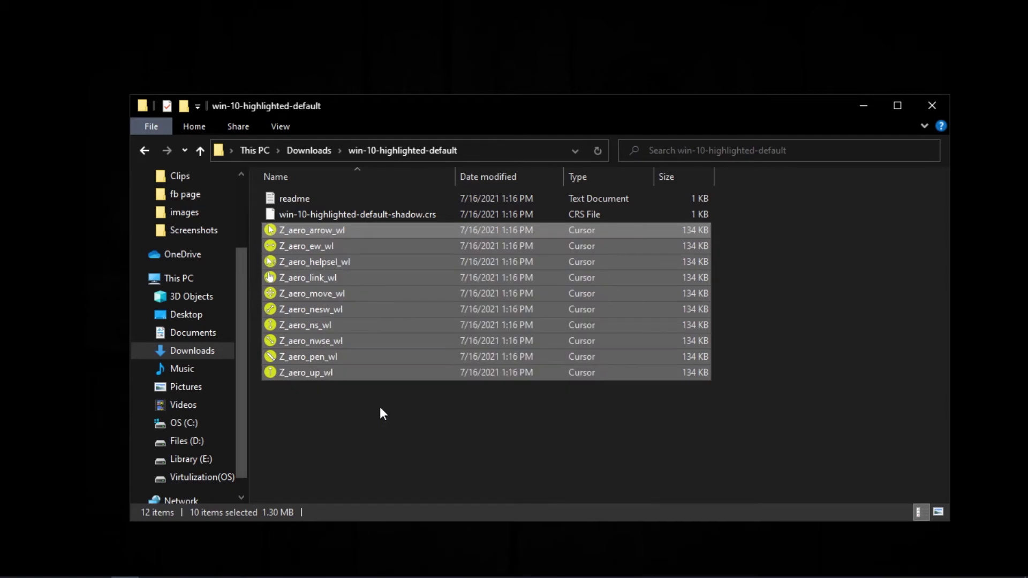
pyautogui.click(184, 423)
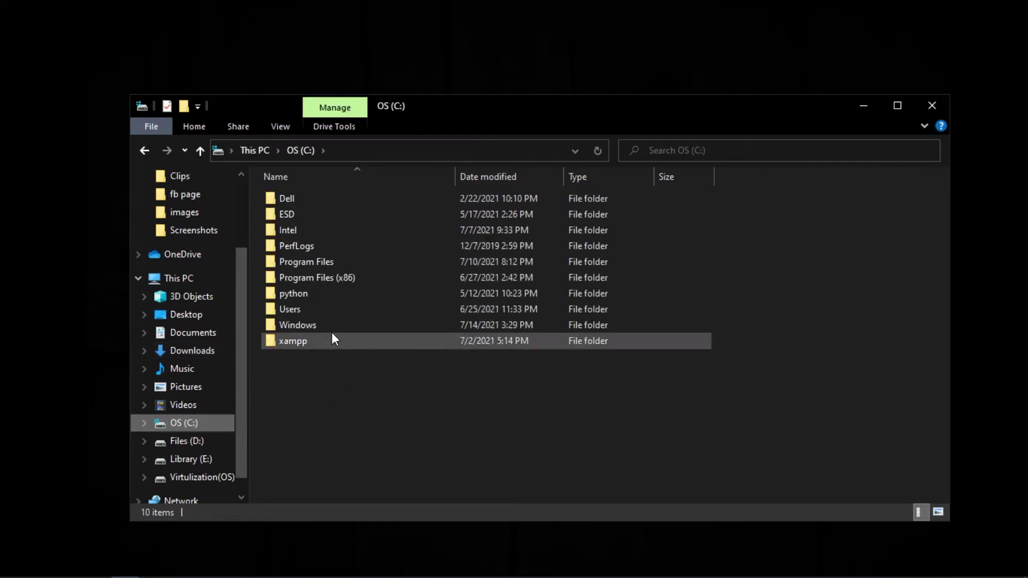
pyautogui.doubleClick(309, 327)
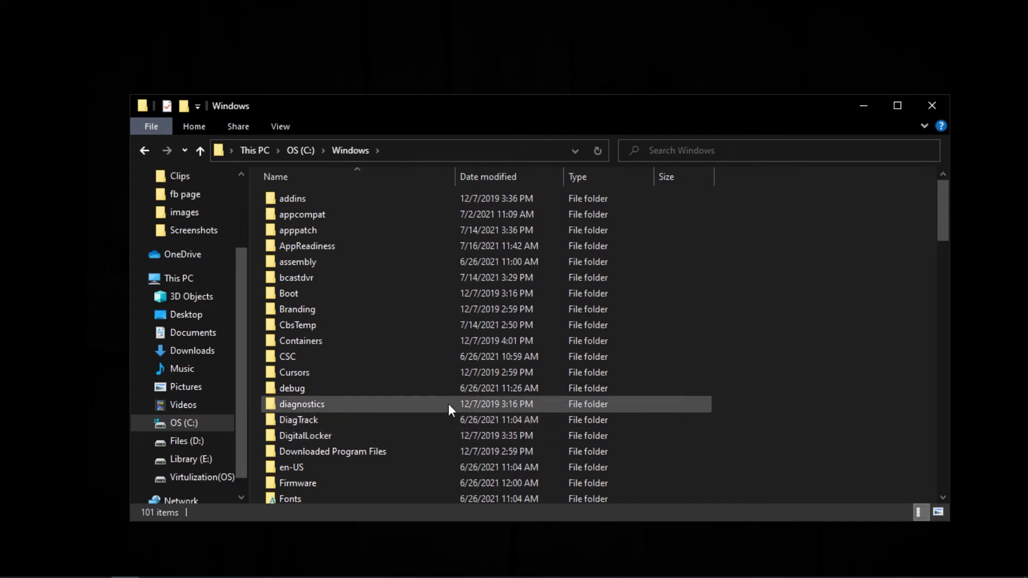
pyautogui.doubleClick(300, 375)
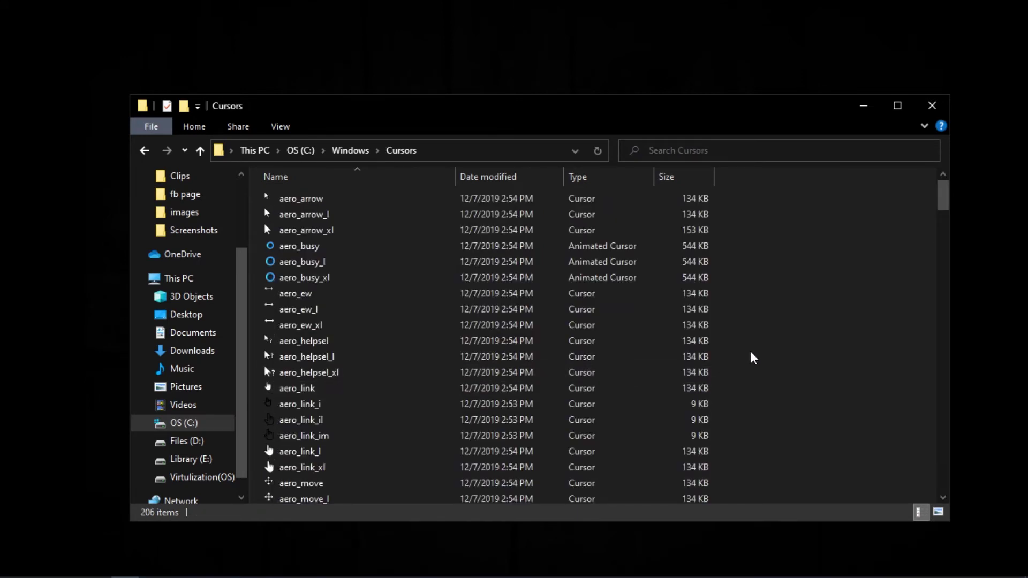
pyautogui.rightClick(755, 309)
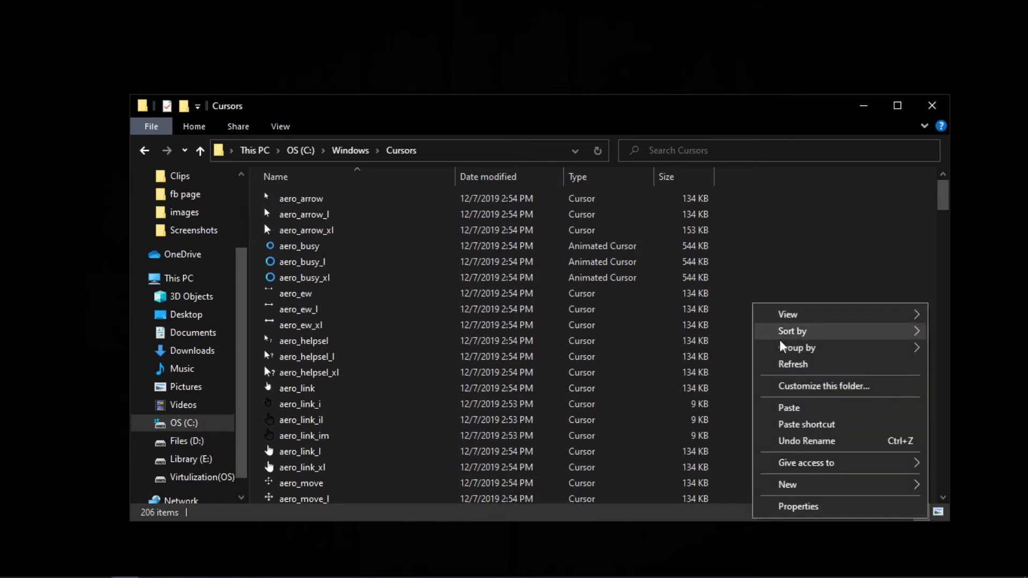
pyautogui.click(789, 408)
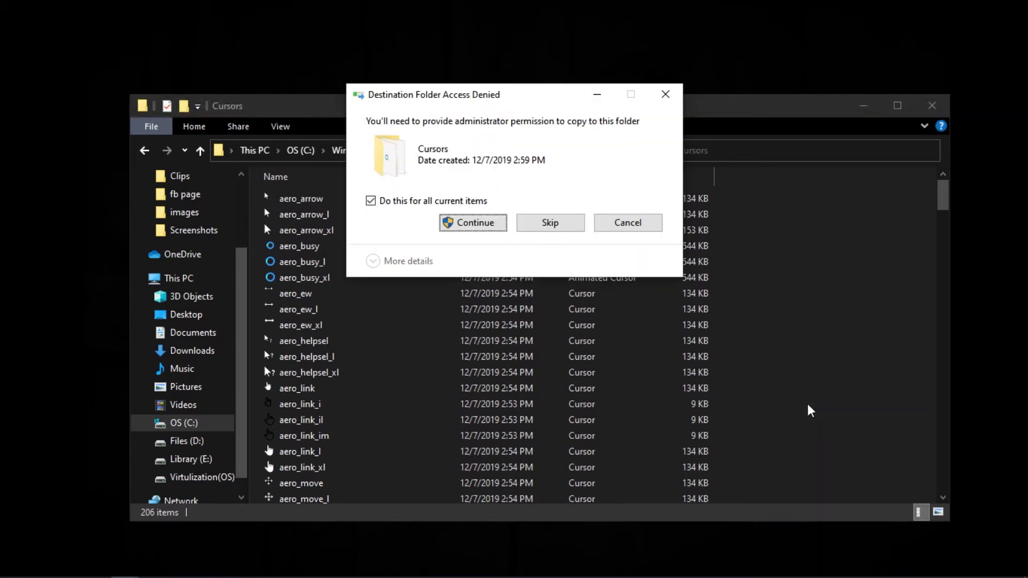
pyautogui.click(461, 223)
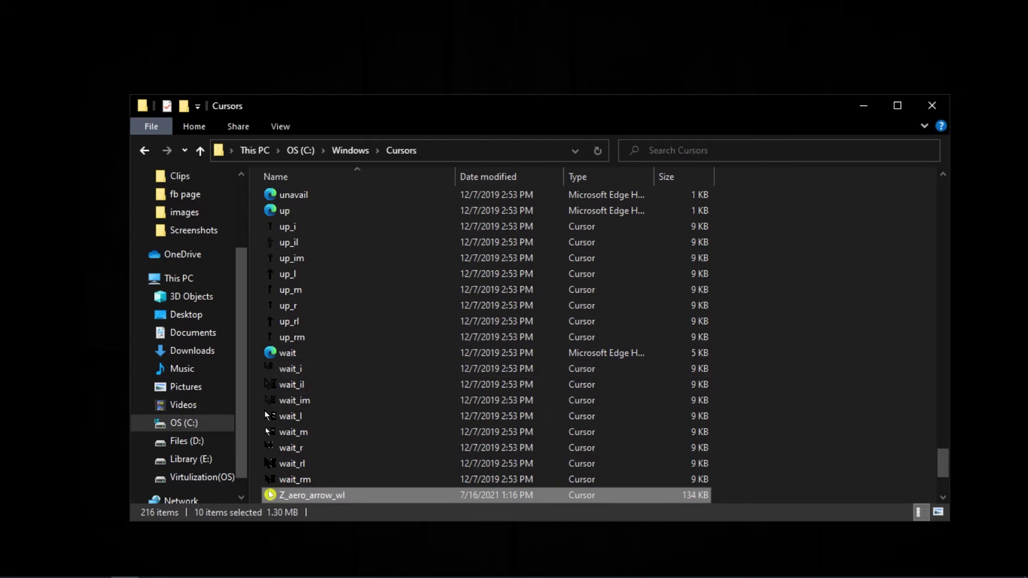
# - Search Windows for "mou" and open the Mouse settings
pyautogui.moveTo(9, 546)
pyautogui.click(37, 570)
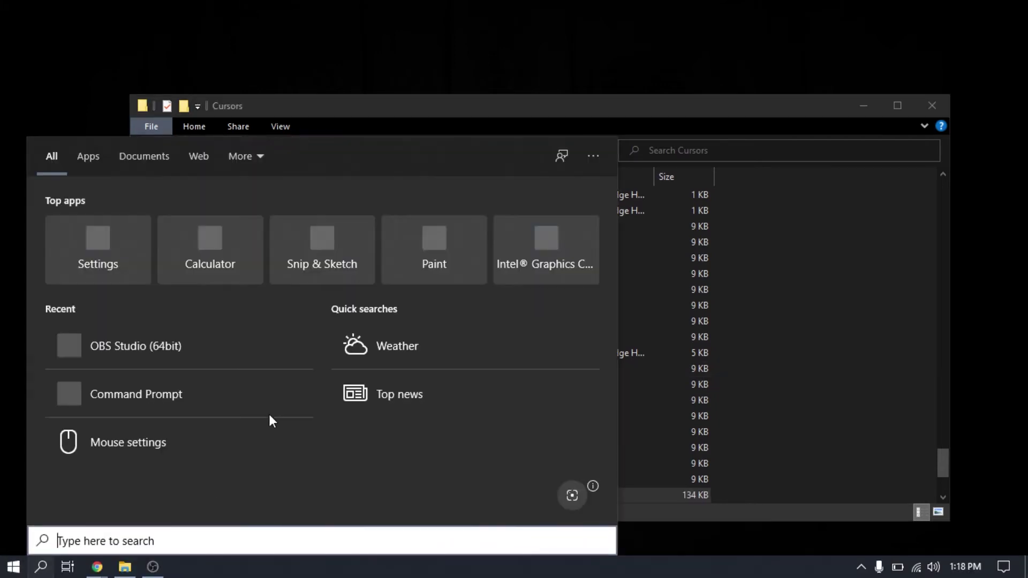
pyautogui.write('mou')
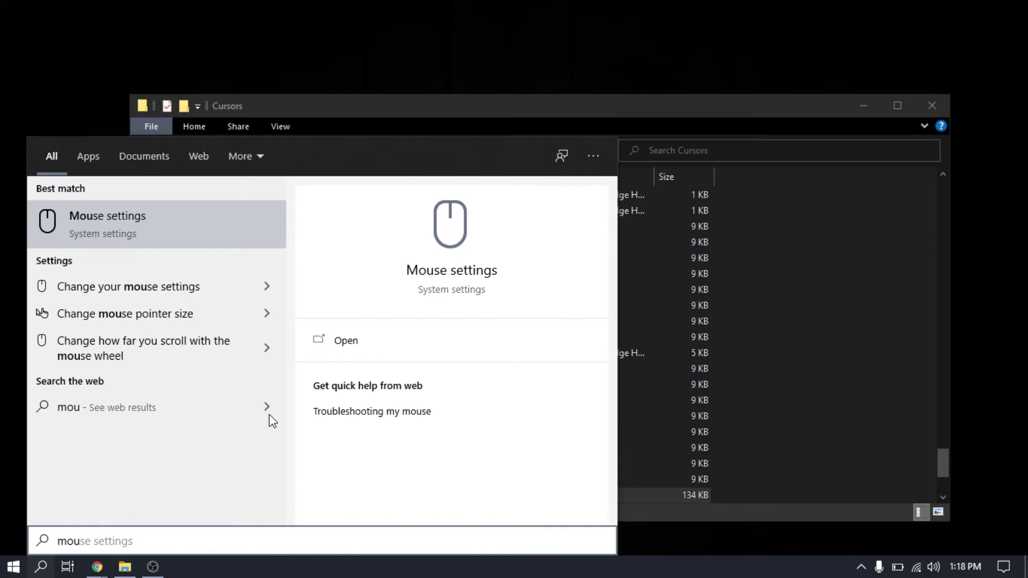
pyautogui.press('Return')
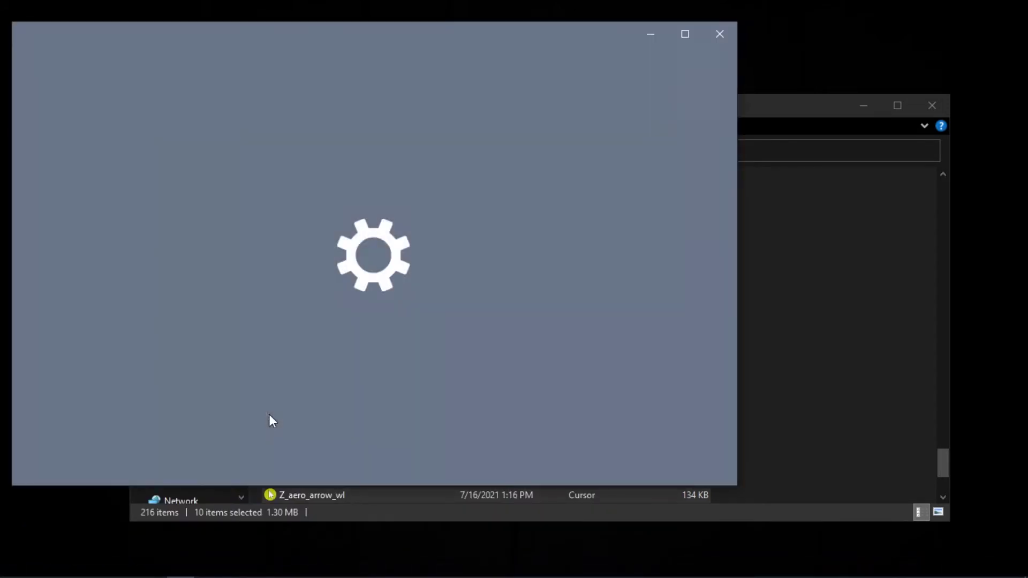
# - Open the additional mouse options and bring up the pointer scheme and customization settings in Mouse Properties
pyautogui.scroll(-3, 460, 321)
pyautogui.scroll(-1, 453, 327)
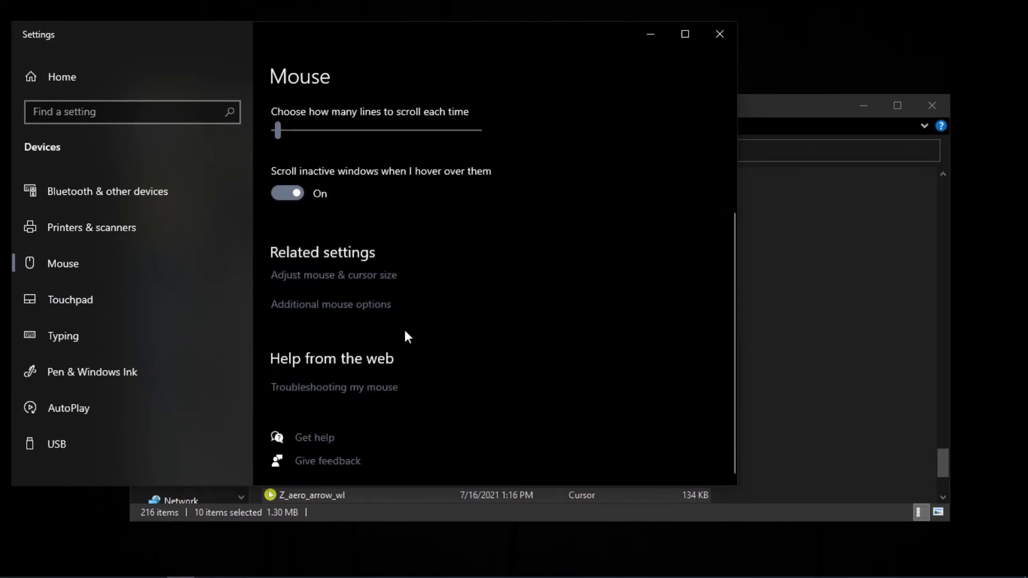
pyautogui.click(335, 306)
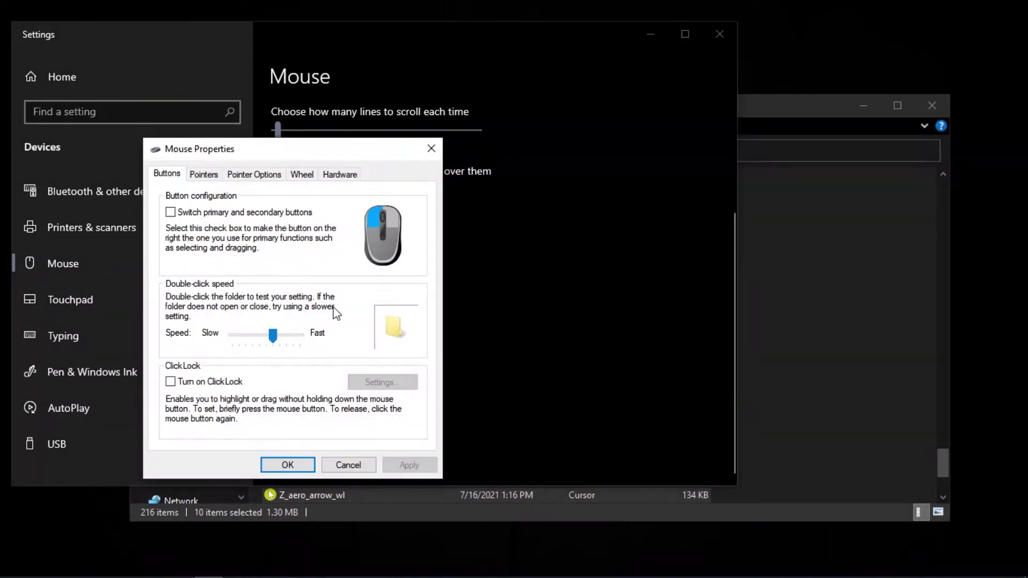
pyautogui.moveTo(282, 148); pyautogui.dragTo(452, 103)
pyautogui.click(424, 129)
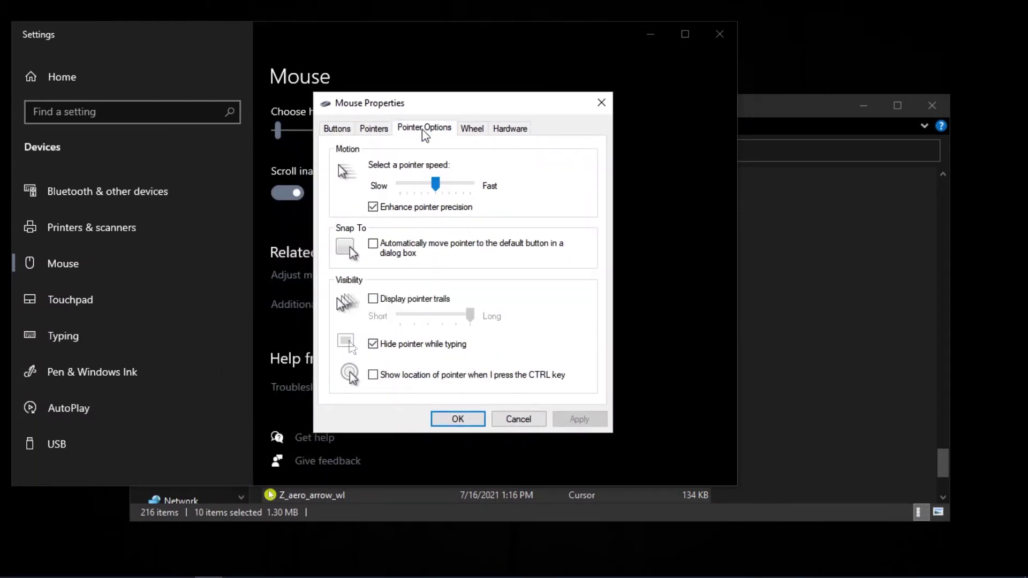
pyautogui.click(385, 131)
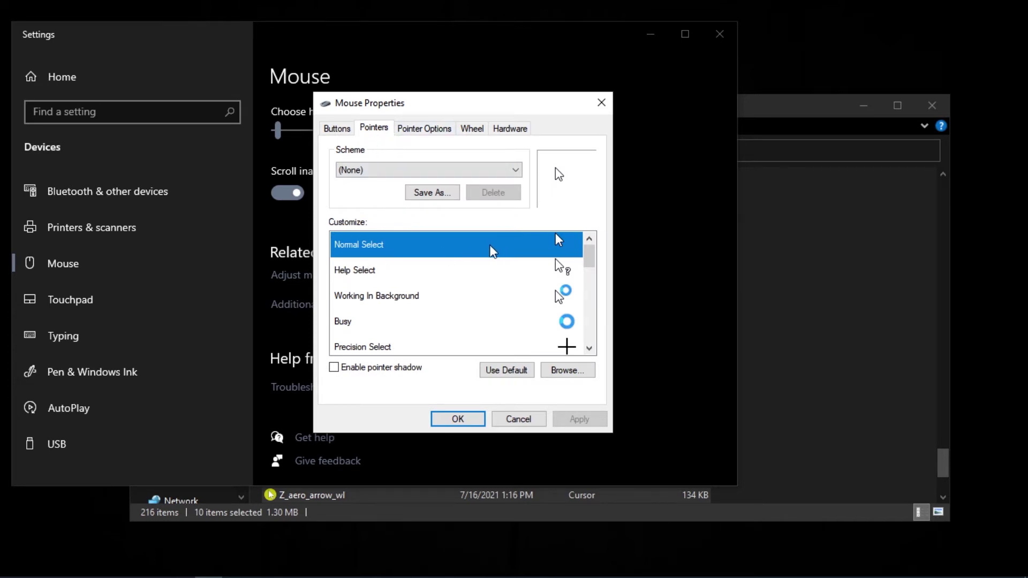
# - Assign the Z_aero_arrow_wl cursor to the Normal Select pointer and the highlighted help cursor to Help Select
pyautogui.doubleClick(465, 251)
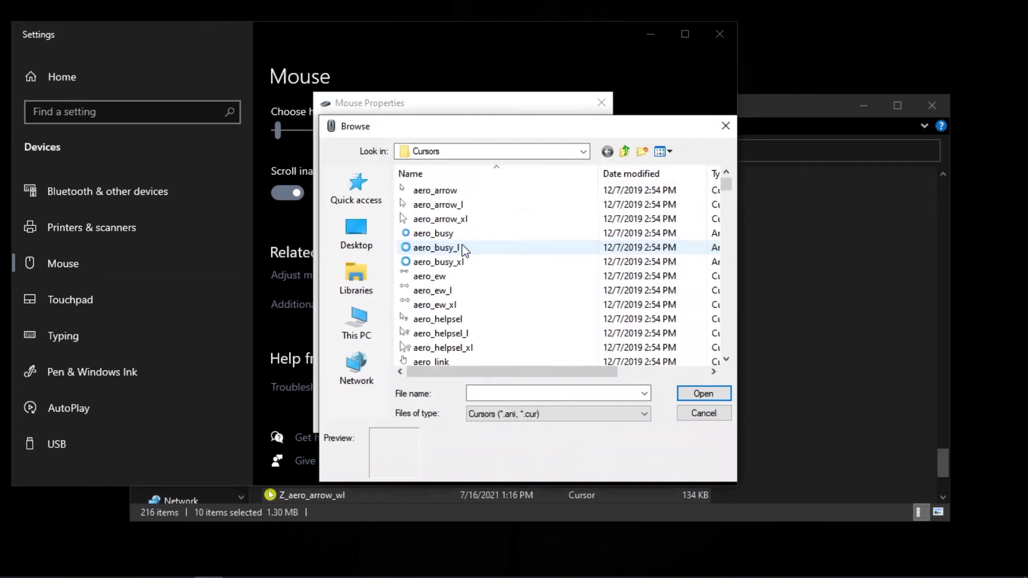
pyautogui.moveTo(508, 131); pyautogui.dragTo(796, 102)
pyautogui.scroll(-5, 742, 234)
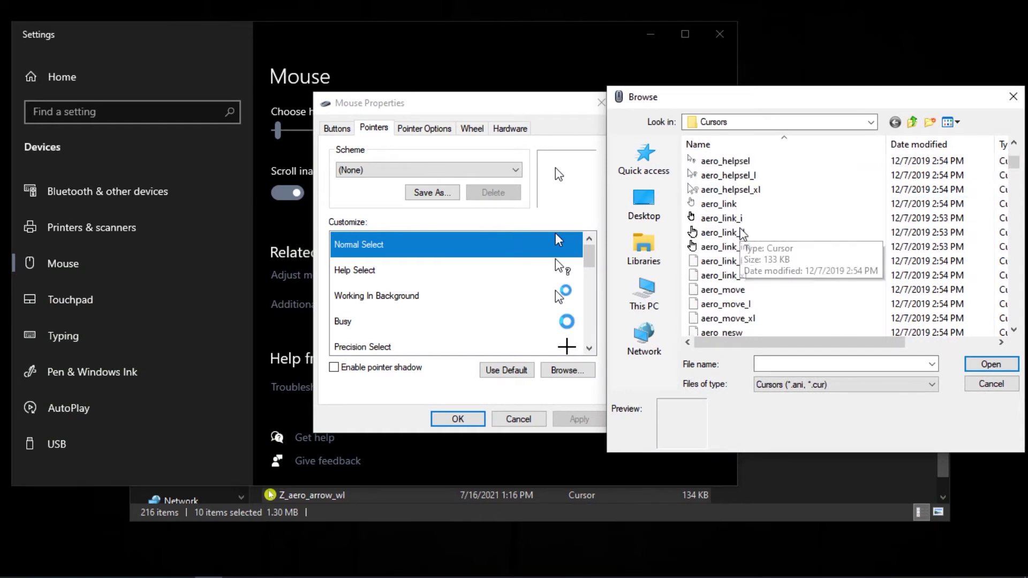
pyautogui.scroll(-3, 741, 230)
pyautogui.scroll(-15, 742, 234)
pyautogui.scroll(-20, 741, 234)
pyautogui.scroll(-8, 742, 235)
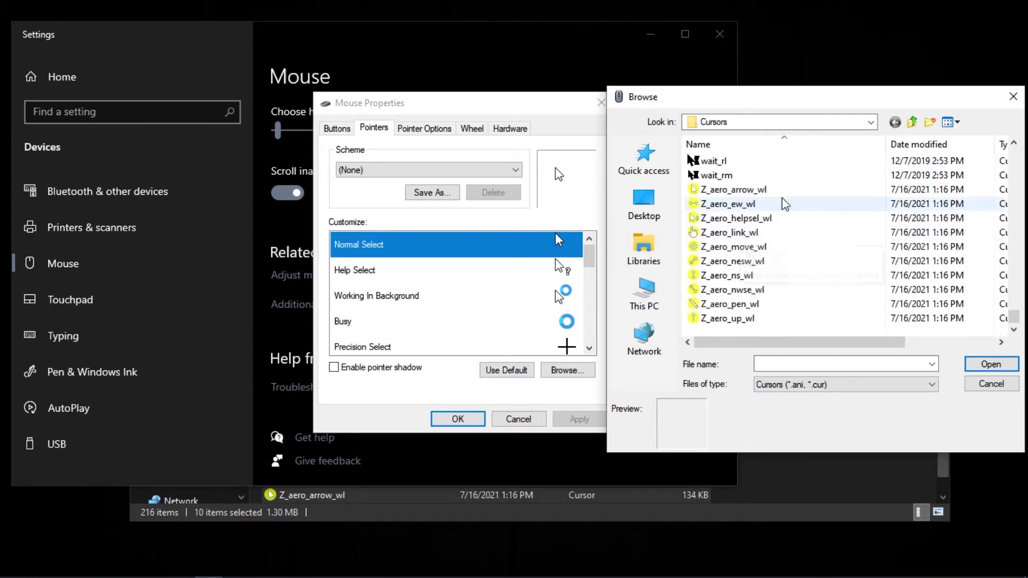
pyautogui.click(728, 191)
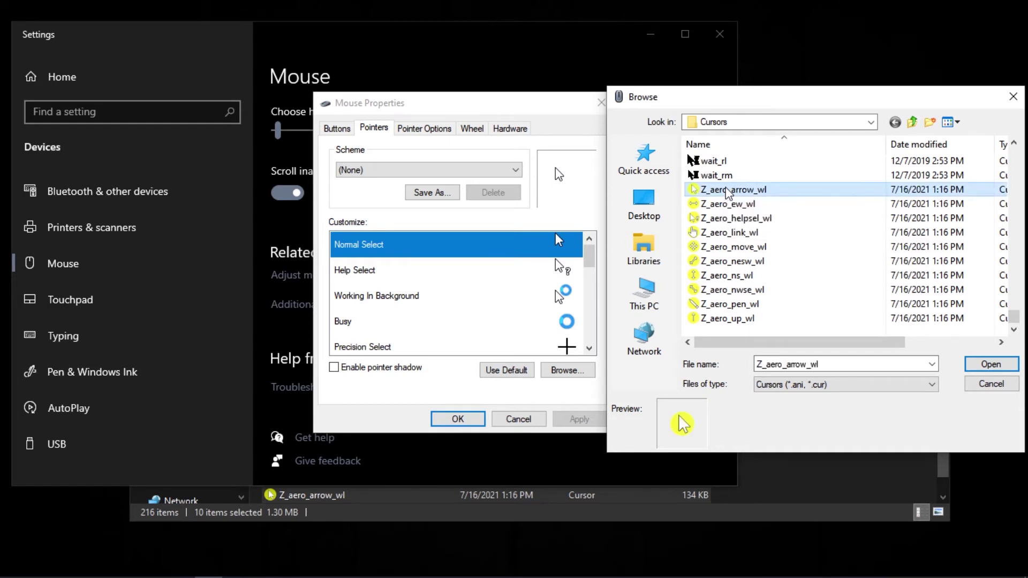
pyautogui.click(990, 366)
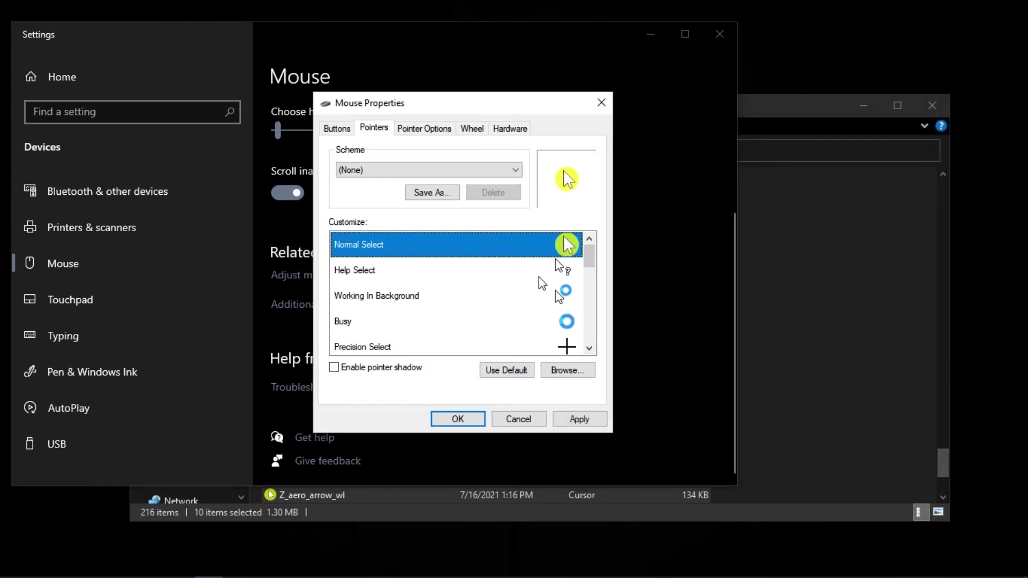
pyautogui.click(572, 272)
pyautogui.click(570, 295)
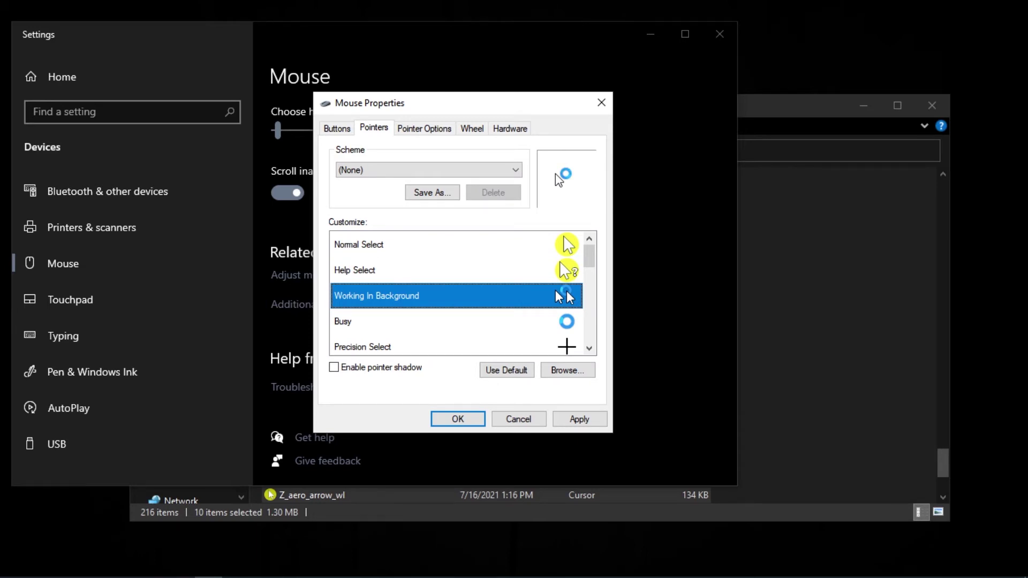
# - Assign the Z_aero_link_wl cursor to the Link Select pointer and apply the pointer changes
pyautogui.scroll(-4, 517, 298)
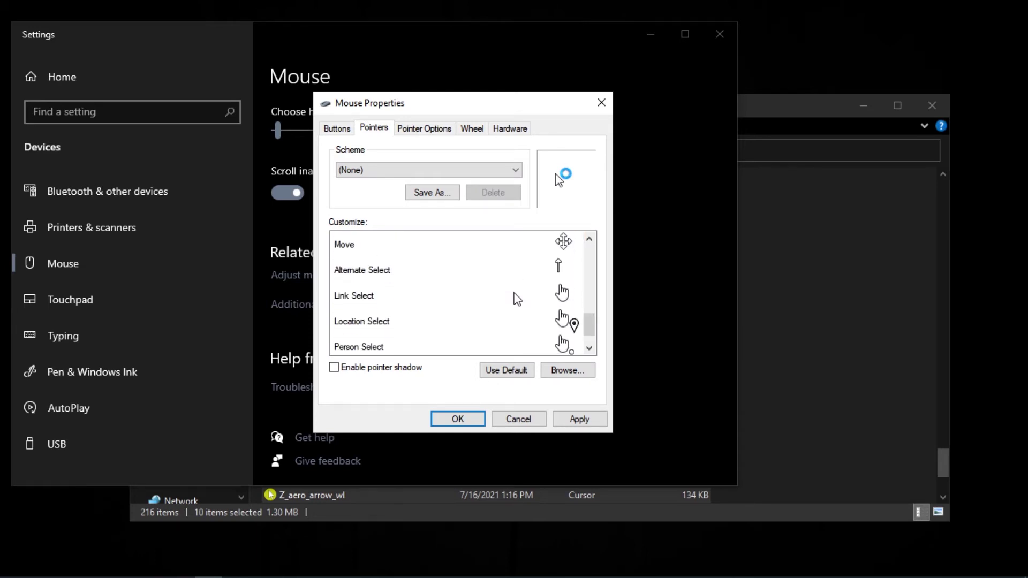
pyautogui.doubleClick(541, 295)
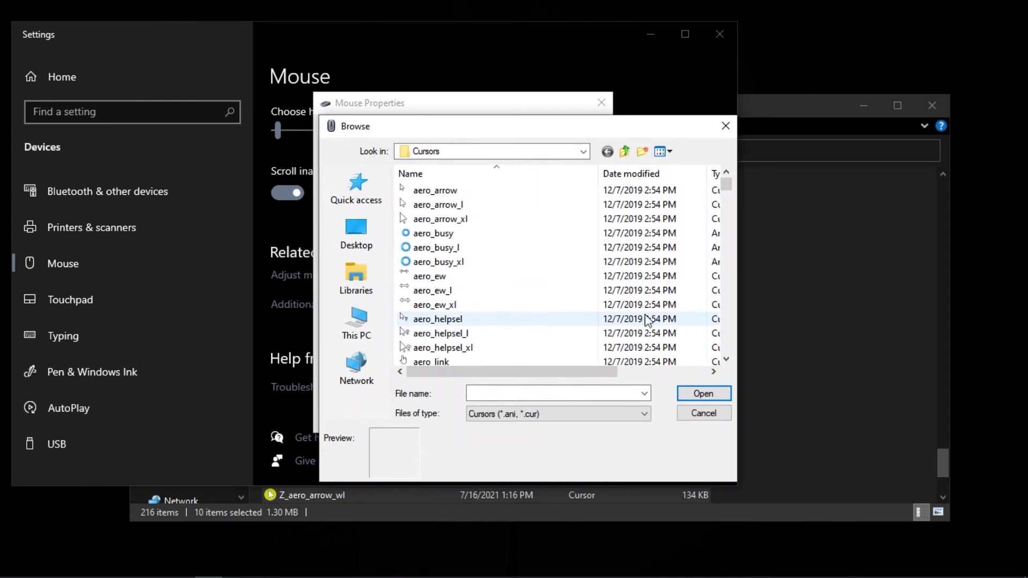
pyautogui.moveTo(726, 183); pyautogui.dragTo(726, 354)
pyautogui.click(464, 262)
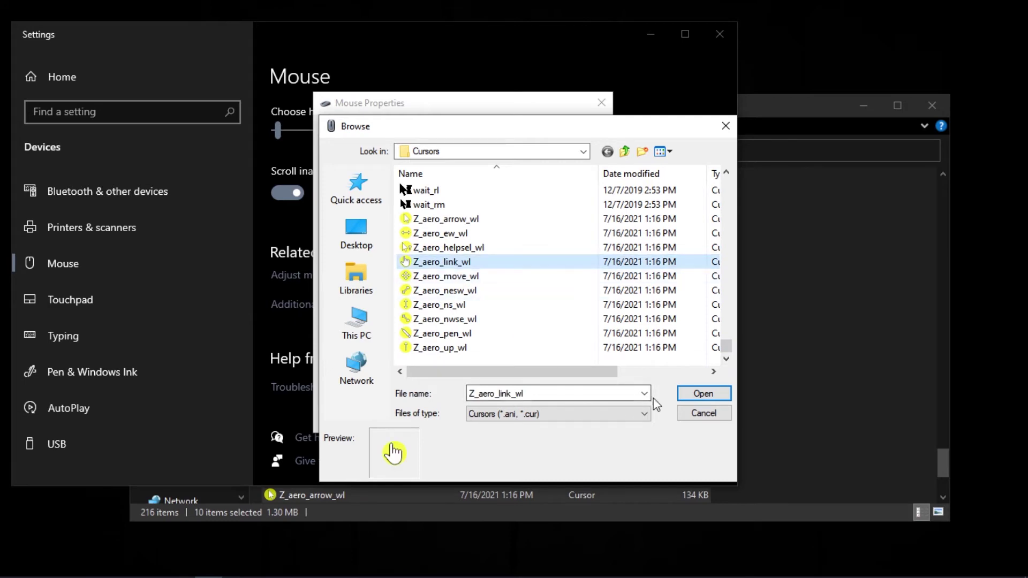
pyautogui.click(710, 396)
pyautogui.click(580, 419)
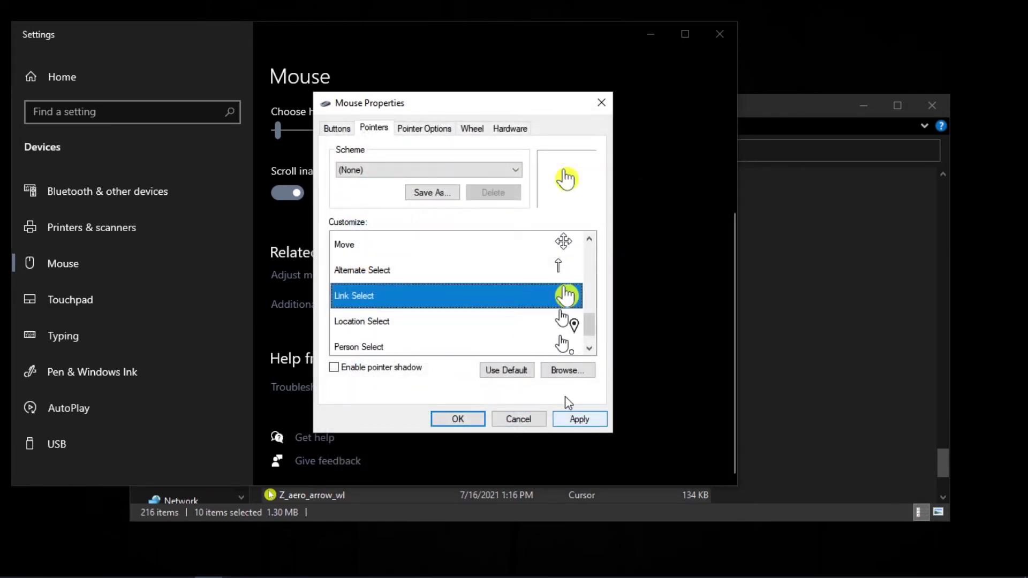
pyautogui.click(572, 421)
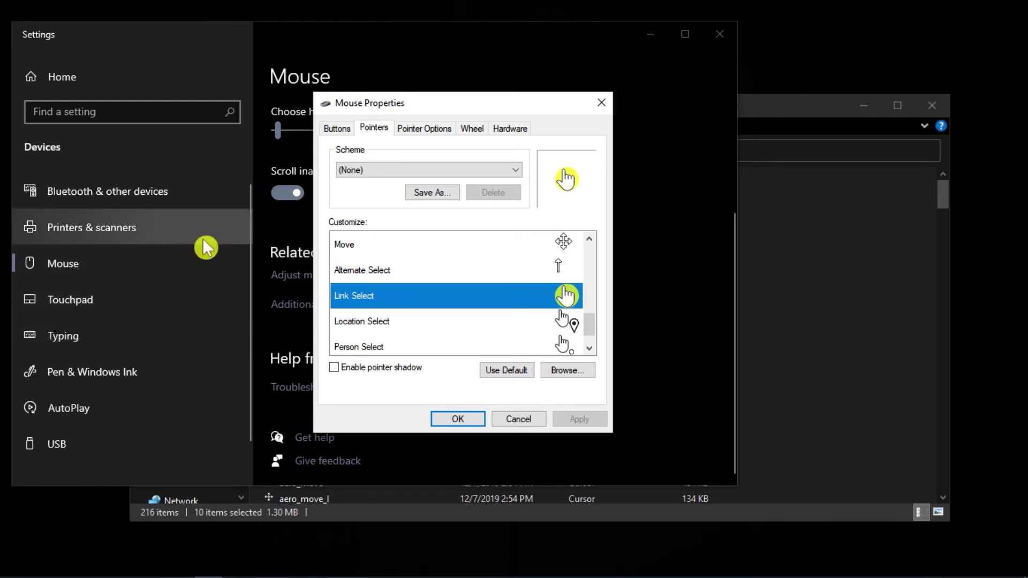
# - Save the customized pointers as a scheme named "highlghted mouse" and close Mouse Properties with the changes accepted
pyautogui.click(443, 194)
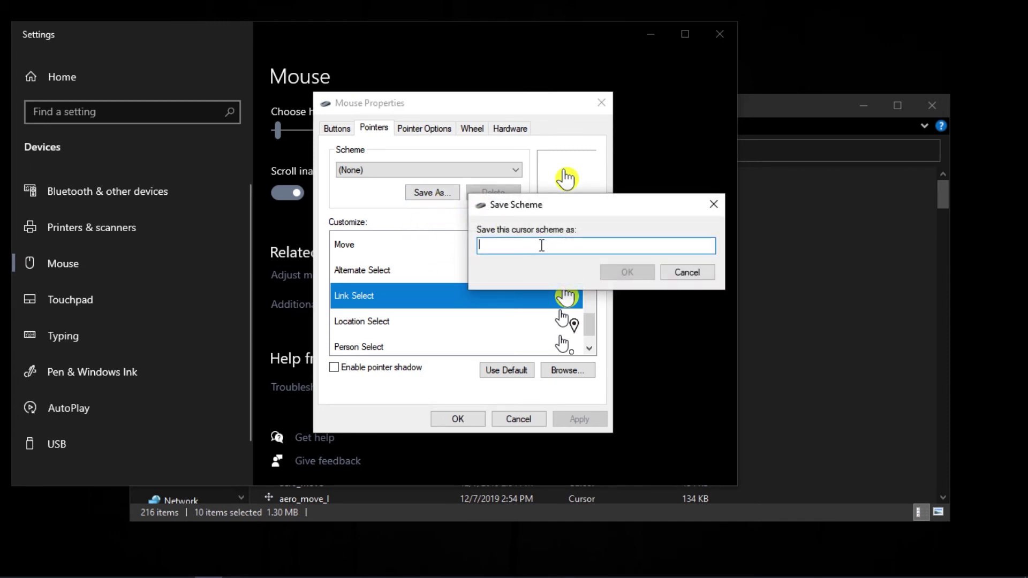
pyautogui.write('hi')
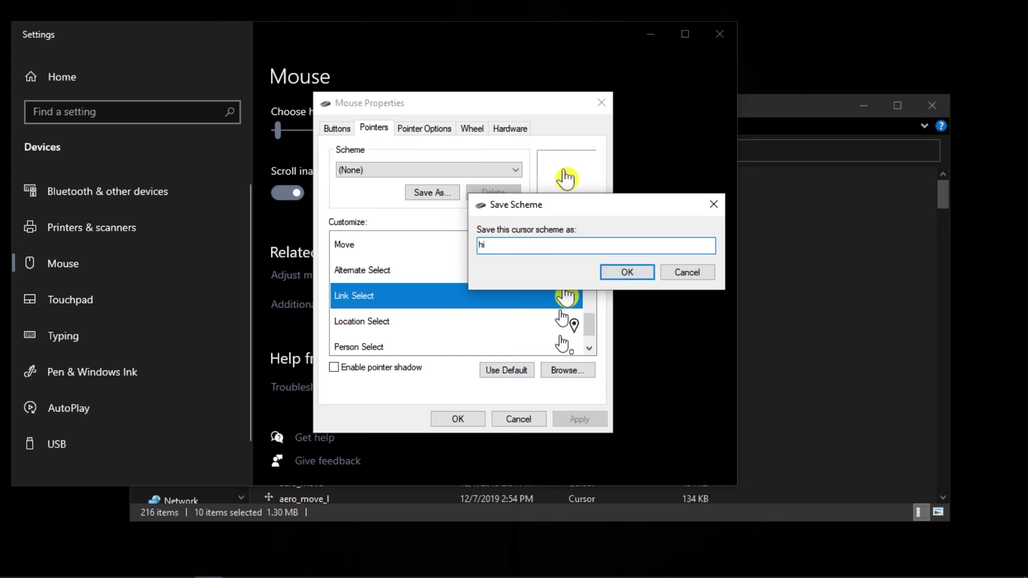
pyautogui.write('g')
pyautogui.write('d mouse')
pyautogui.click(625, 273)
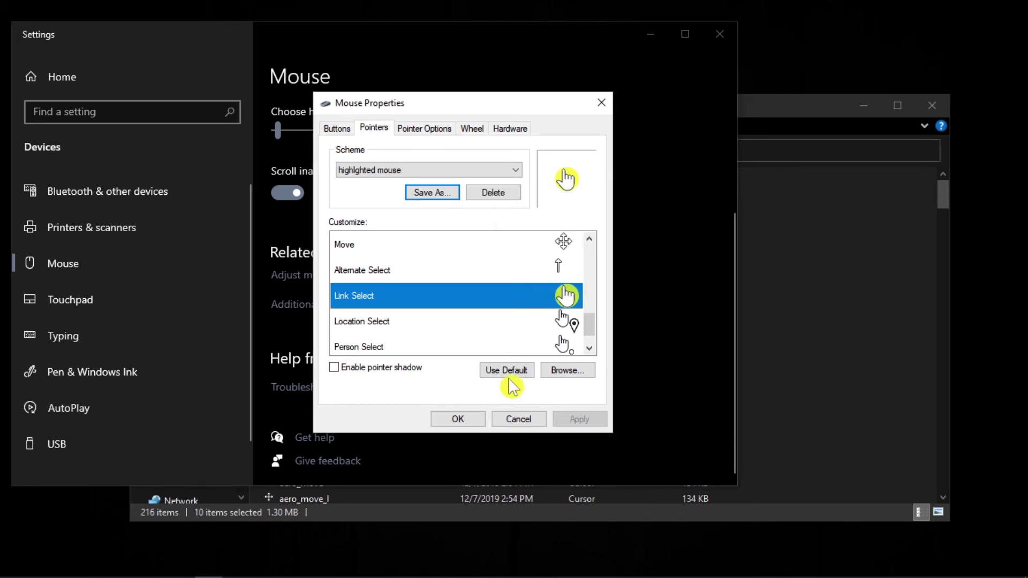
pyautogui.click(454, 418)
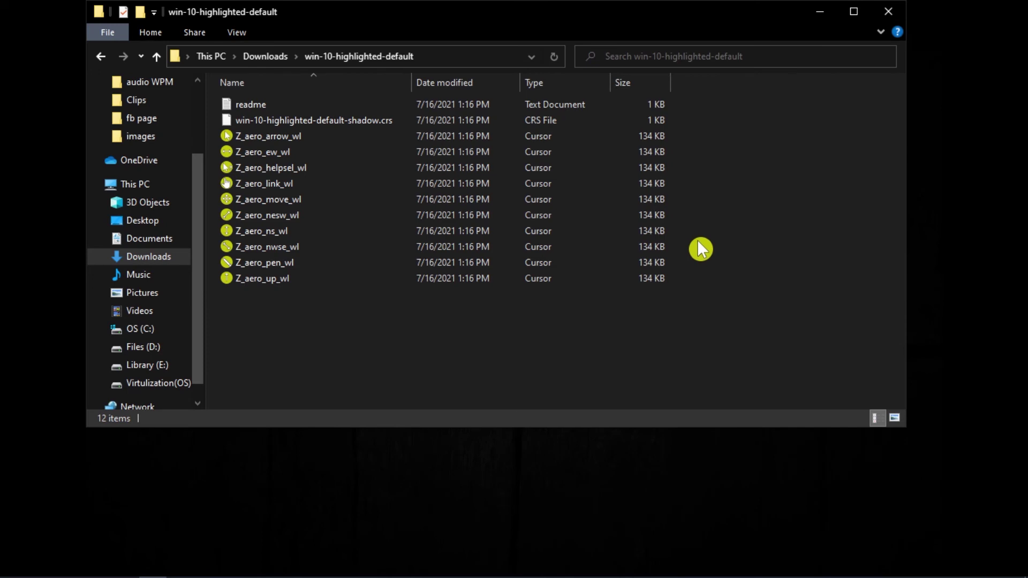
# - Search Windows for "mo", open the Mouse settings and bring up the pointer scheme settings through the additional mouse options
pyautogui.click(41, 567)
pyautogui.write('mo')
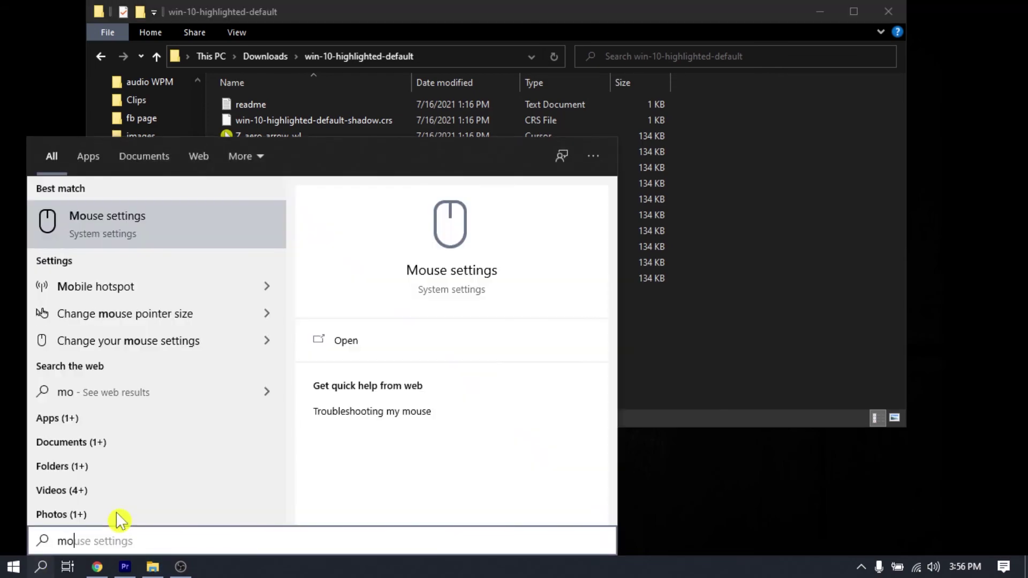
pyautogui.press('Return')
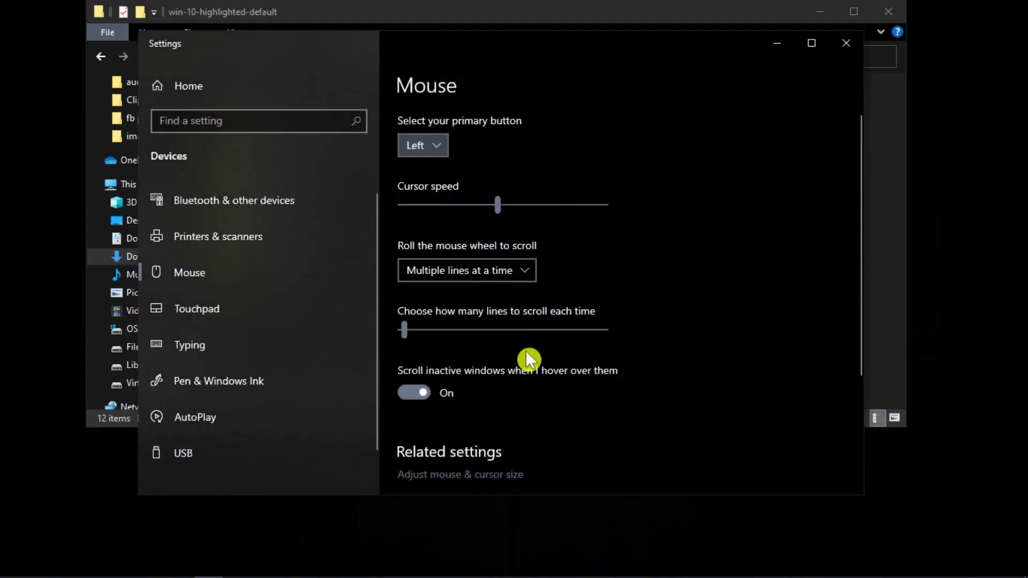
pyautogui.scroll(-4, 532, 361)
pyautogui.click(461, 314)
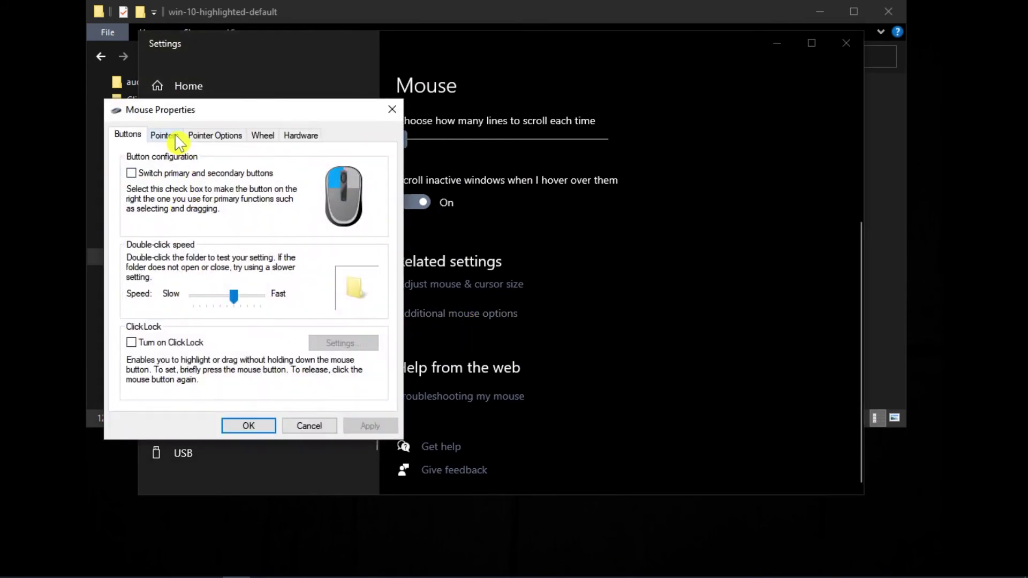
pyautogui.click(180, 143)
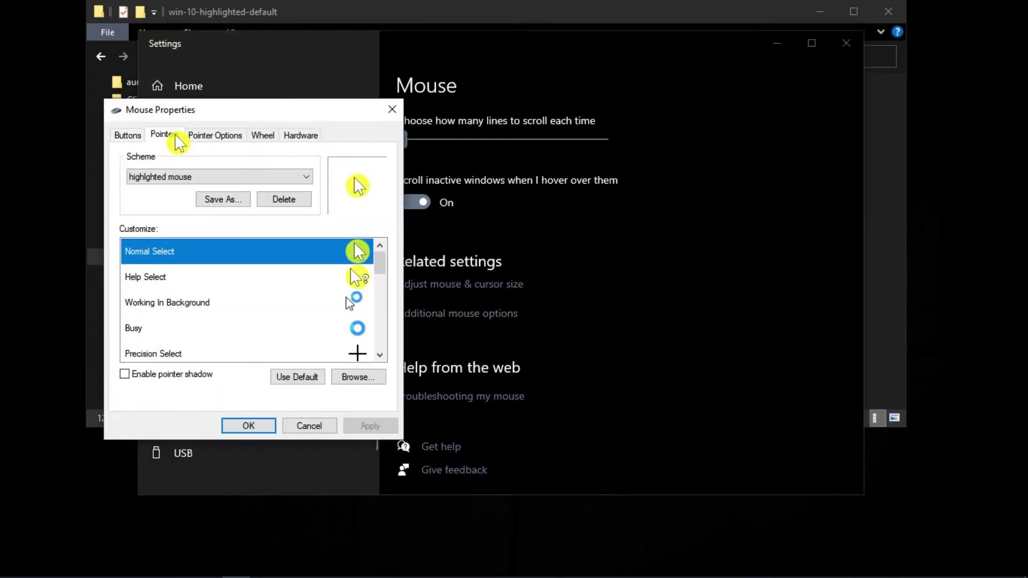
# - Switch the pointer scheme to Windows Default (system scheme) and apply it
pyautogui.click(211, 177)
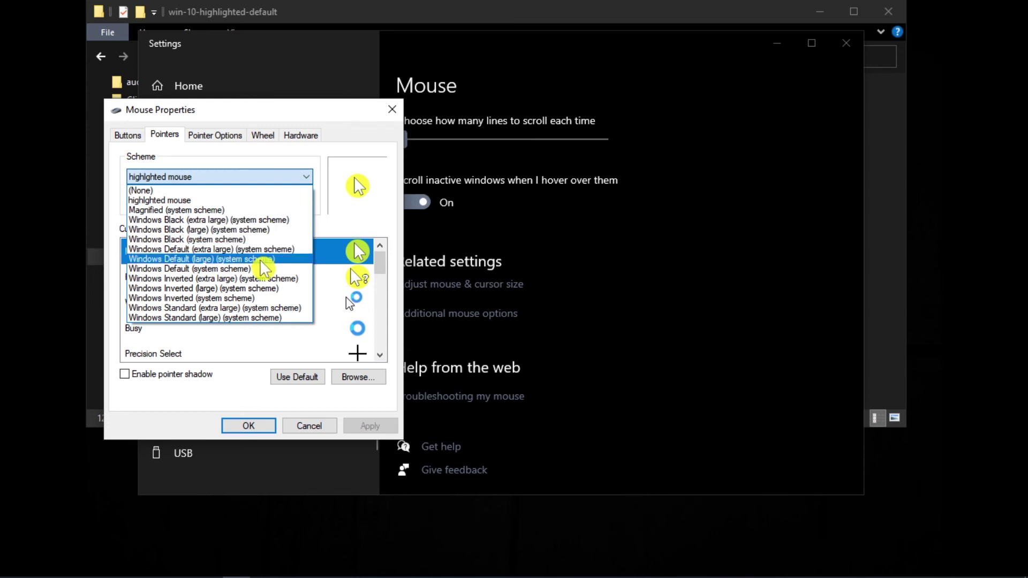
pyautogui.click(181, 269)
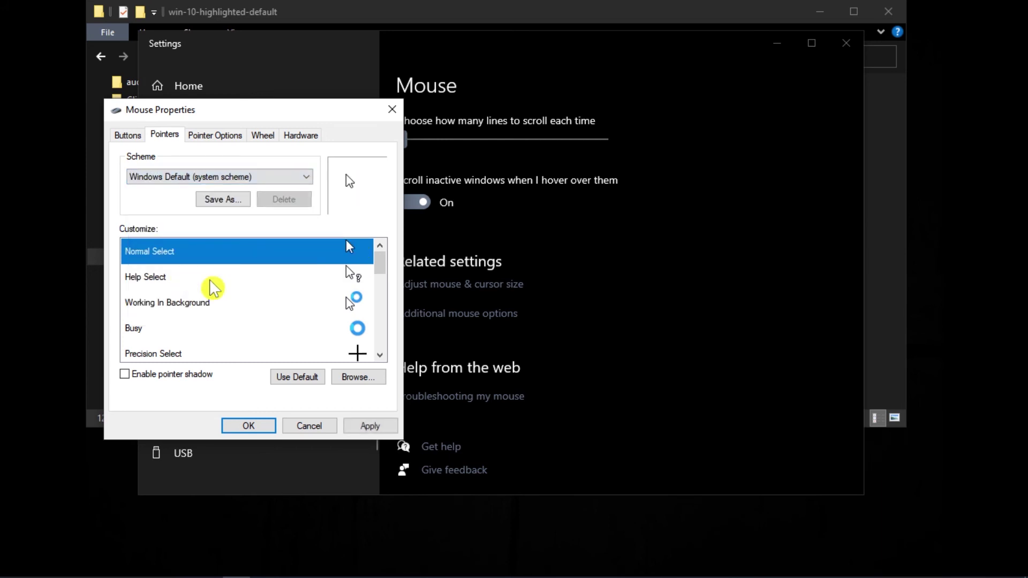
pyautogui.click(369, 426)
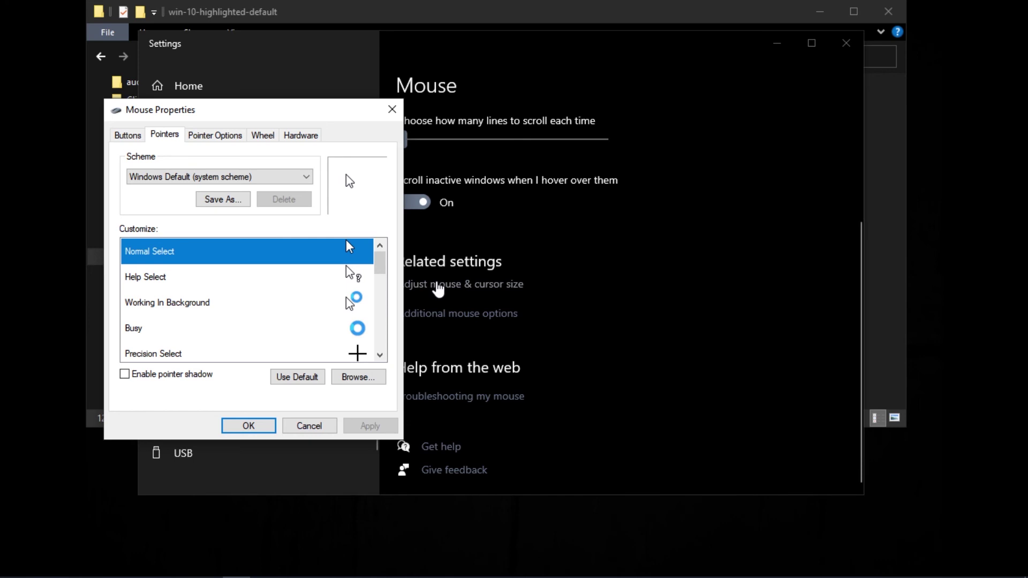
# - Switch the pointer scheme back to the saved "highlghted mouse" scheme and apply it
pyautogui.click(272, 178)
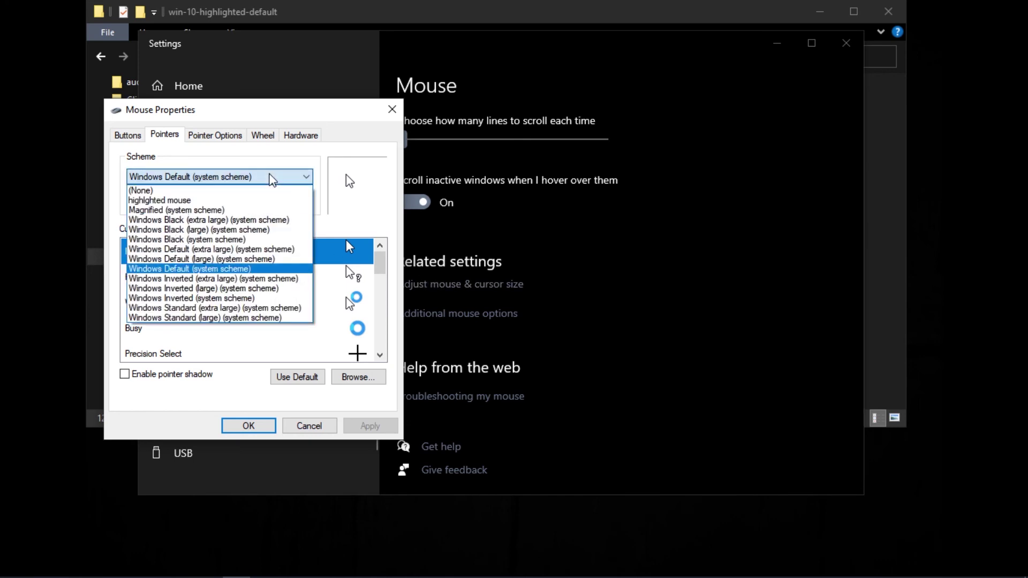
pyautogui.click(199, 202)
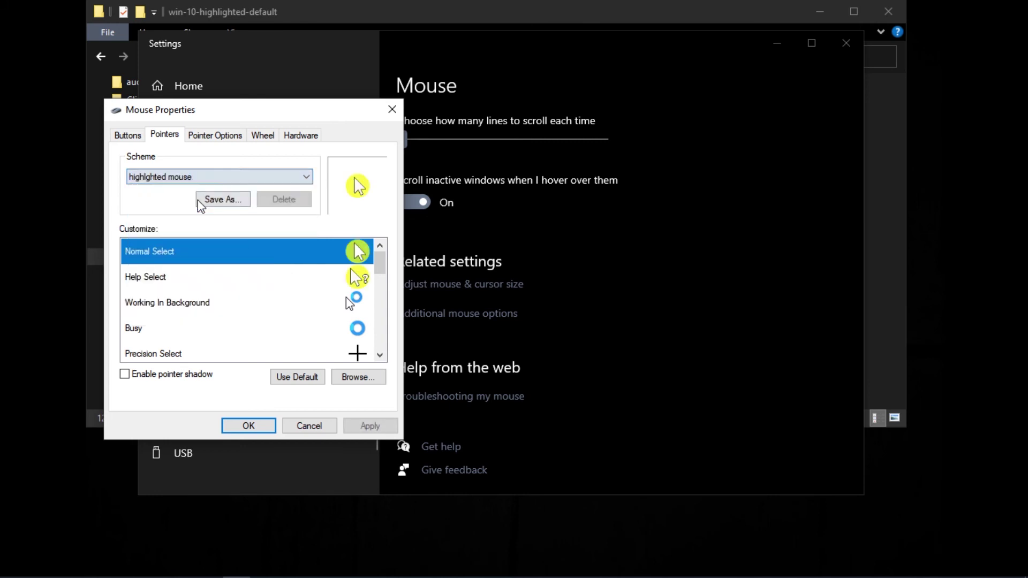
pyautogui.click(380, 428)
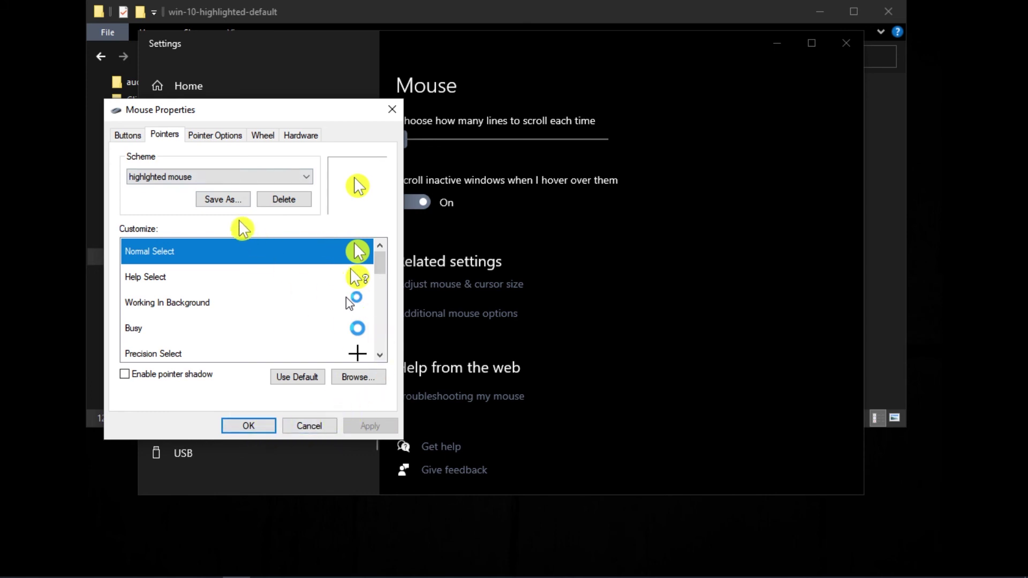
# - Restore the Windows Default (system scheme) pointer scheme, apply it and accept the Mouse Properties settings
pyautogui.click(264, 177)
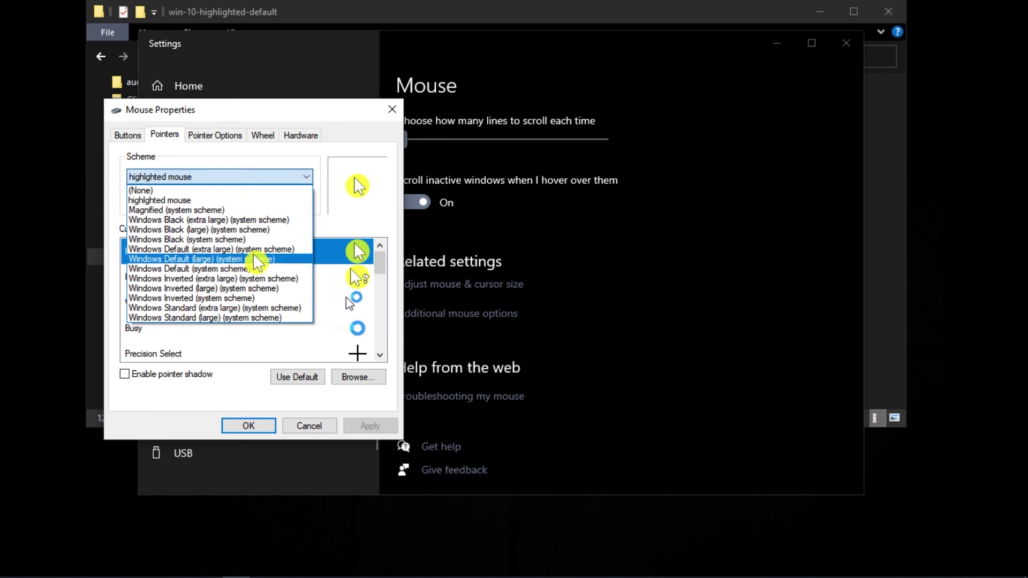
pyautogui.click(185, 269)
pyautogui.click(375, 426)
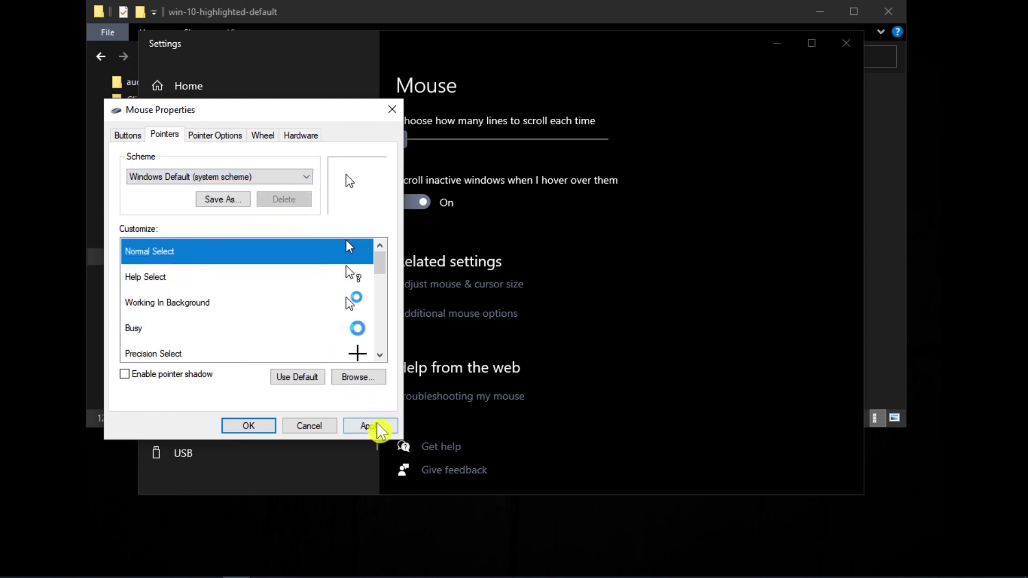
pyautogui.click(243, 428)
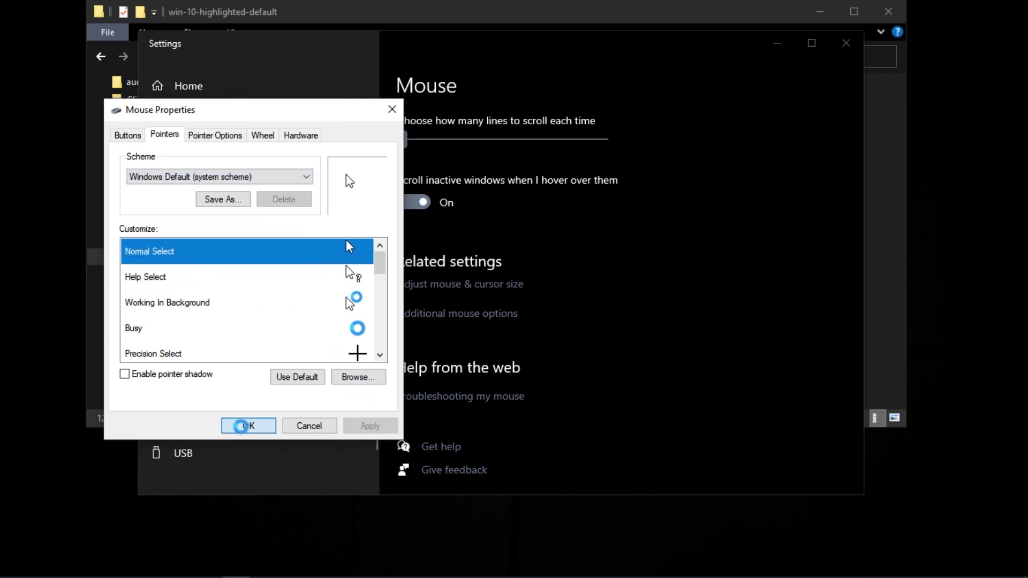